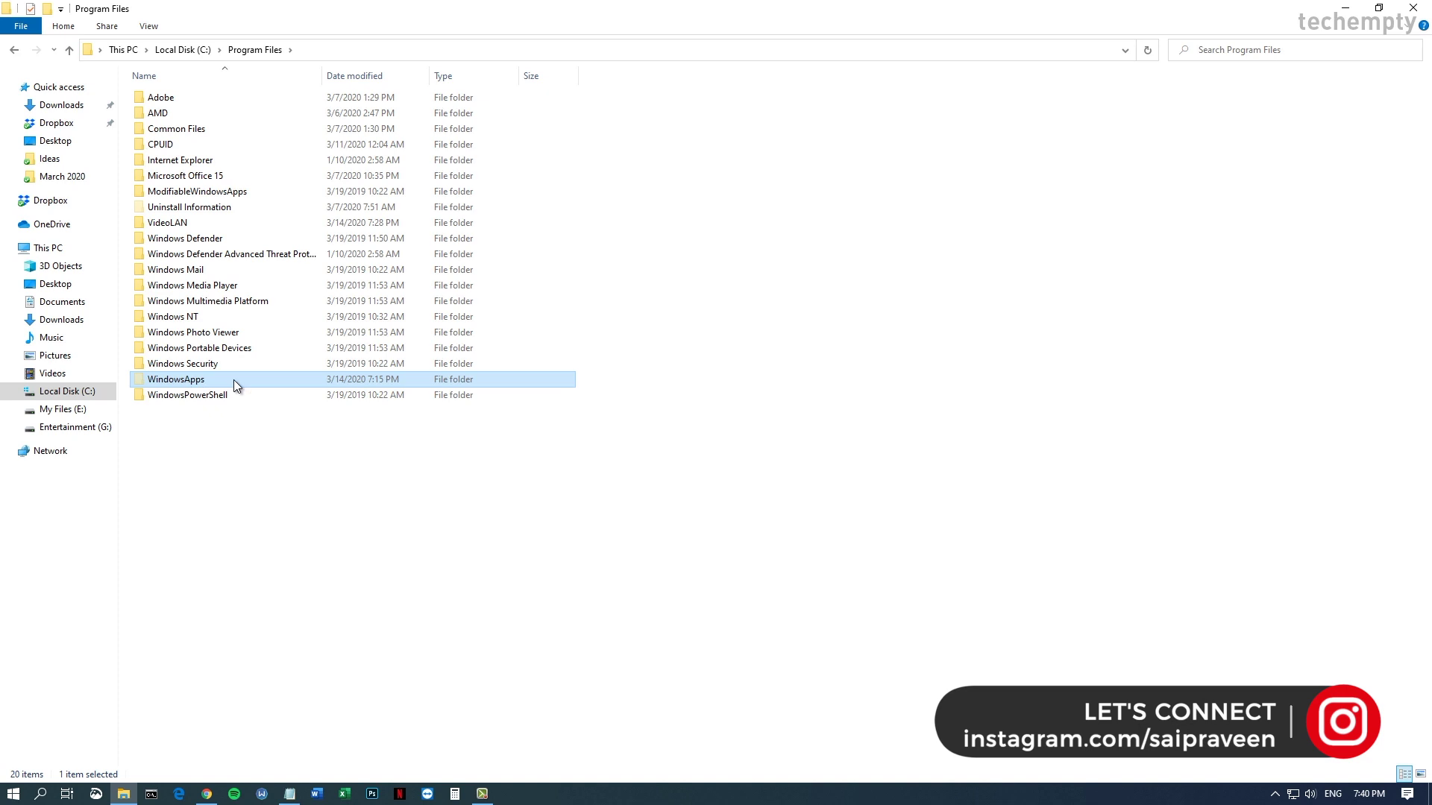
# - Try opening WindowsApps and request permanent access, ending at the access-denied message
pyautogui.rightClick(234, 379)
pyautogui.click(252, 389)
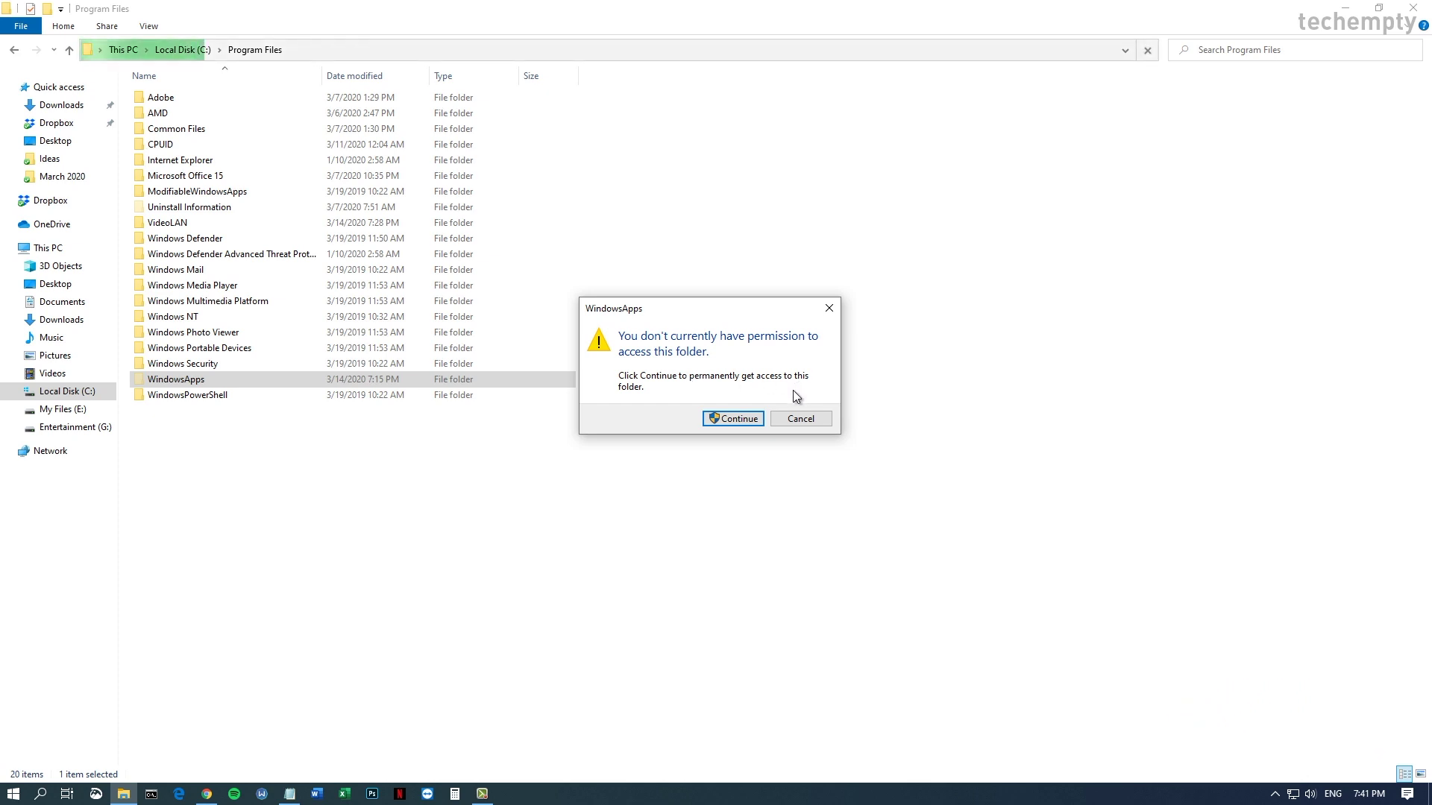
pyautogui.click(756, 421)
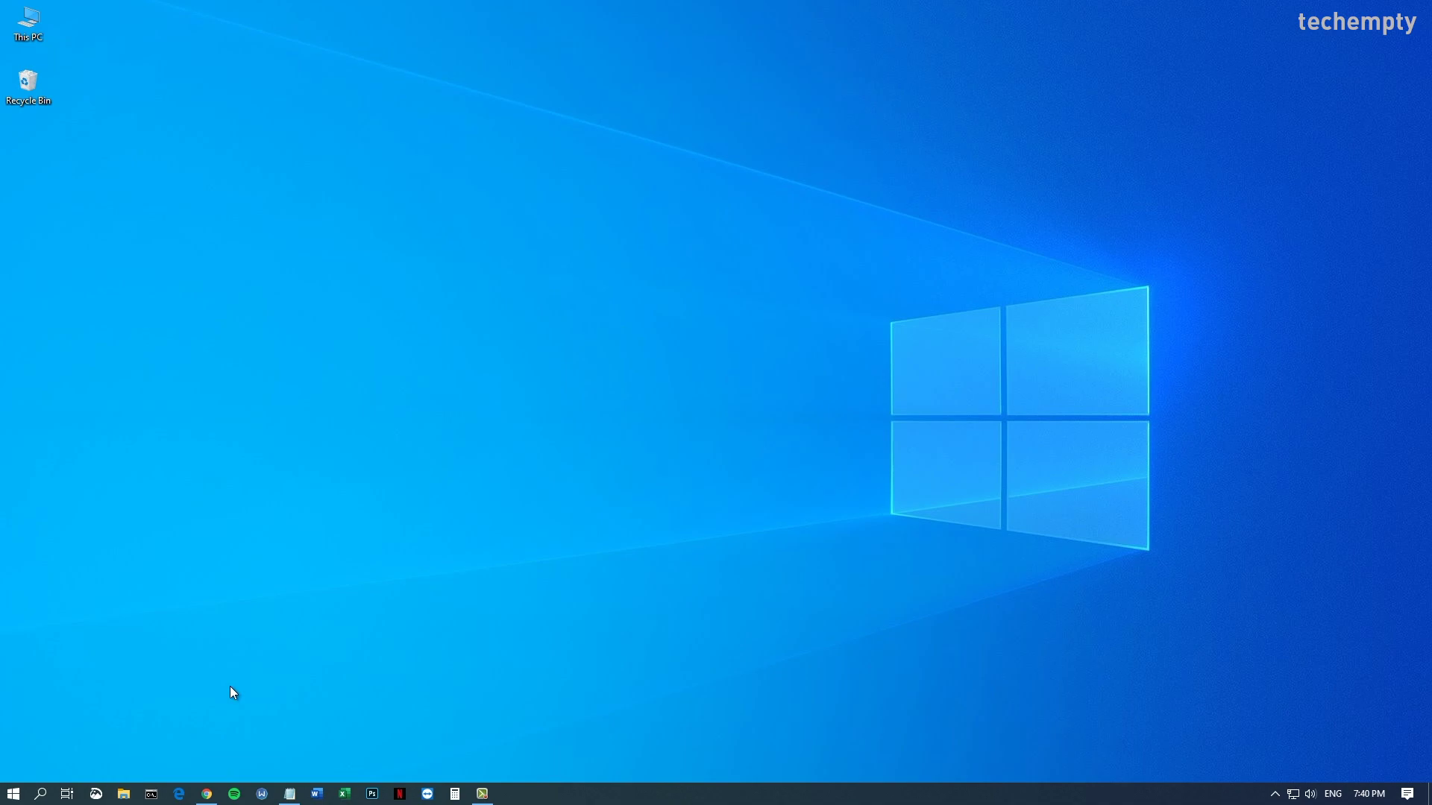
# - In a new Explorer window, open Program Files on Local Disk (C:)
pyautogui.press('super+e')
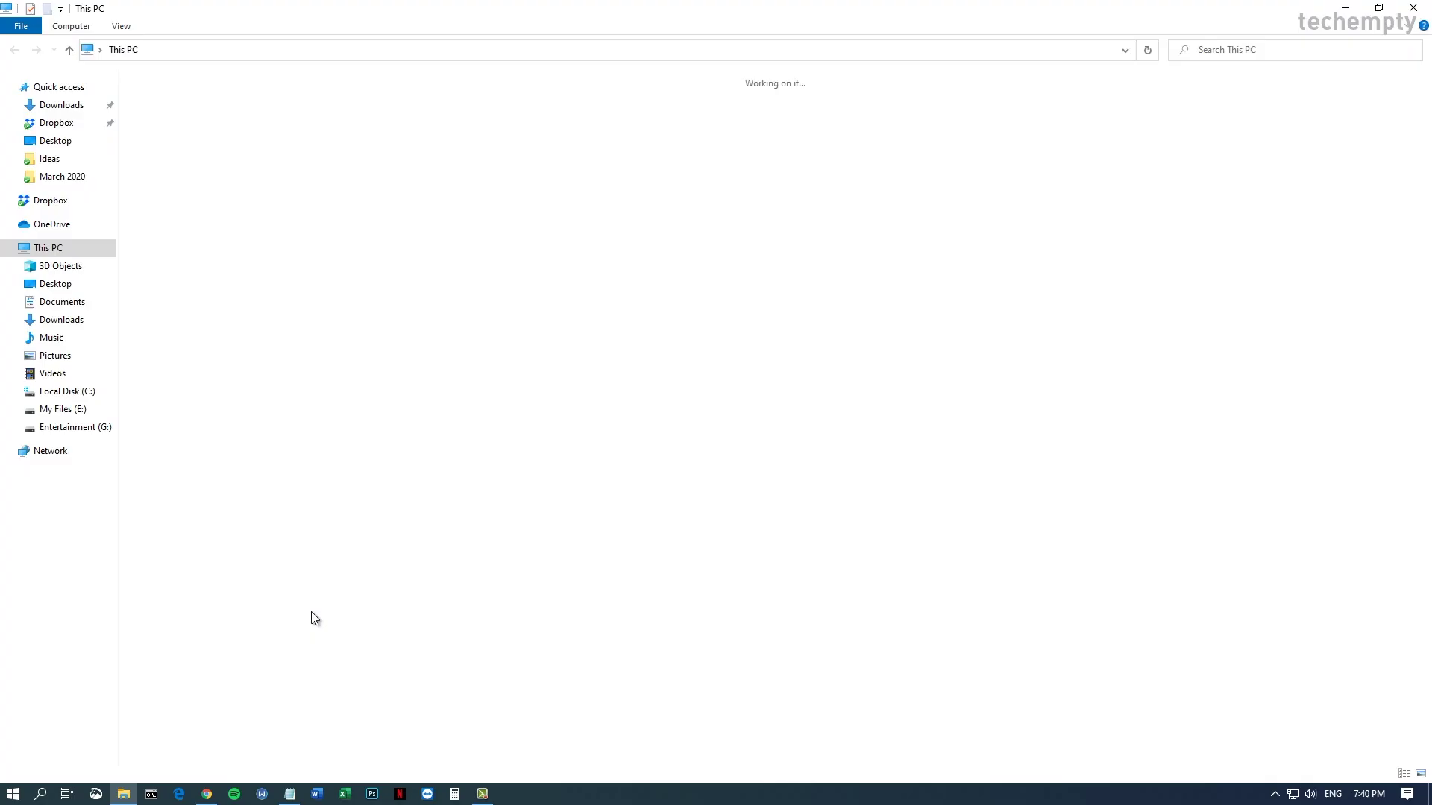
pyautogui.rightClick(260, 210)
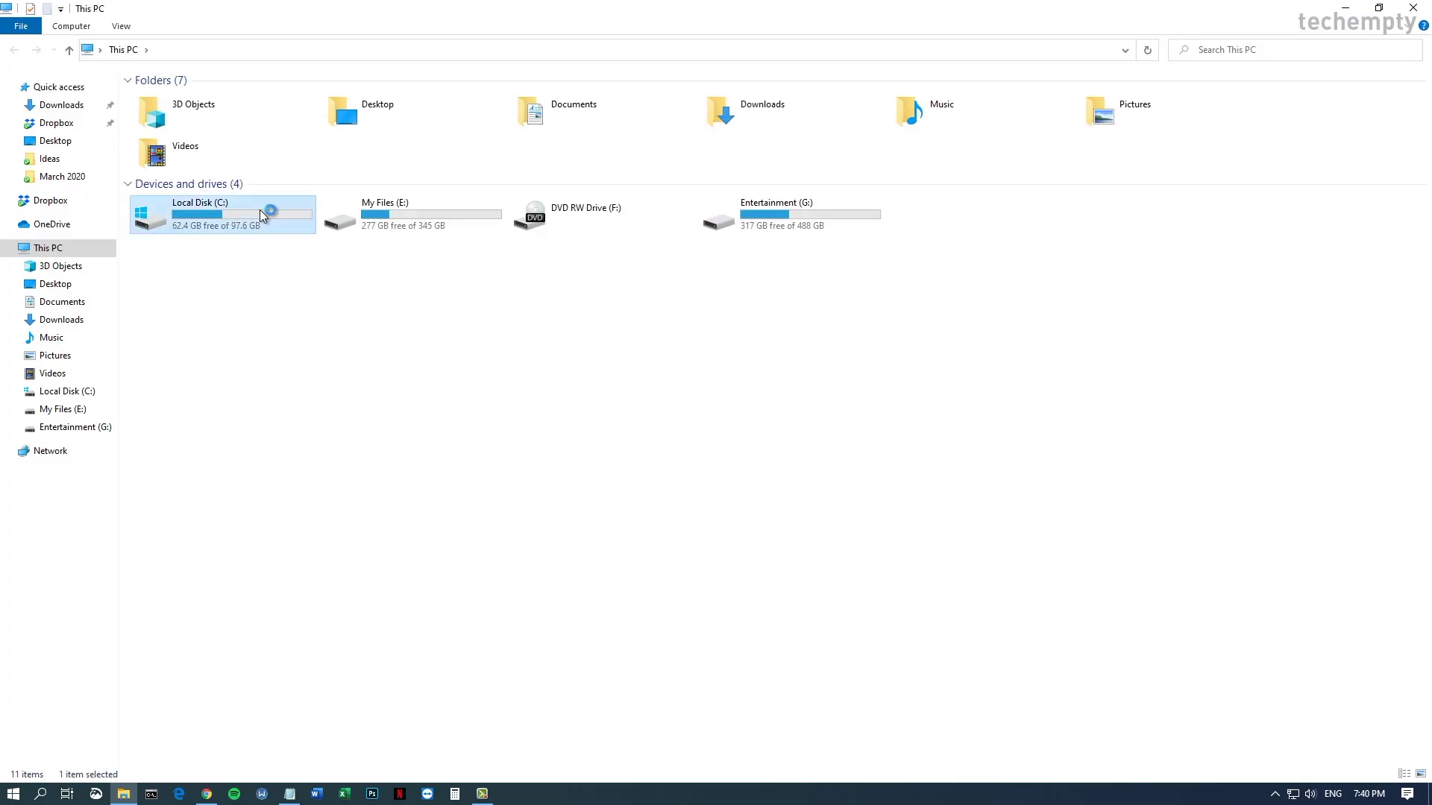
pyautogui.click(293, 221)
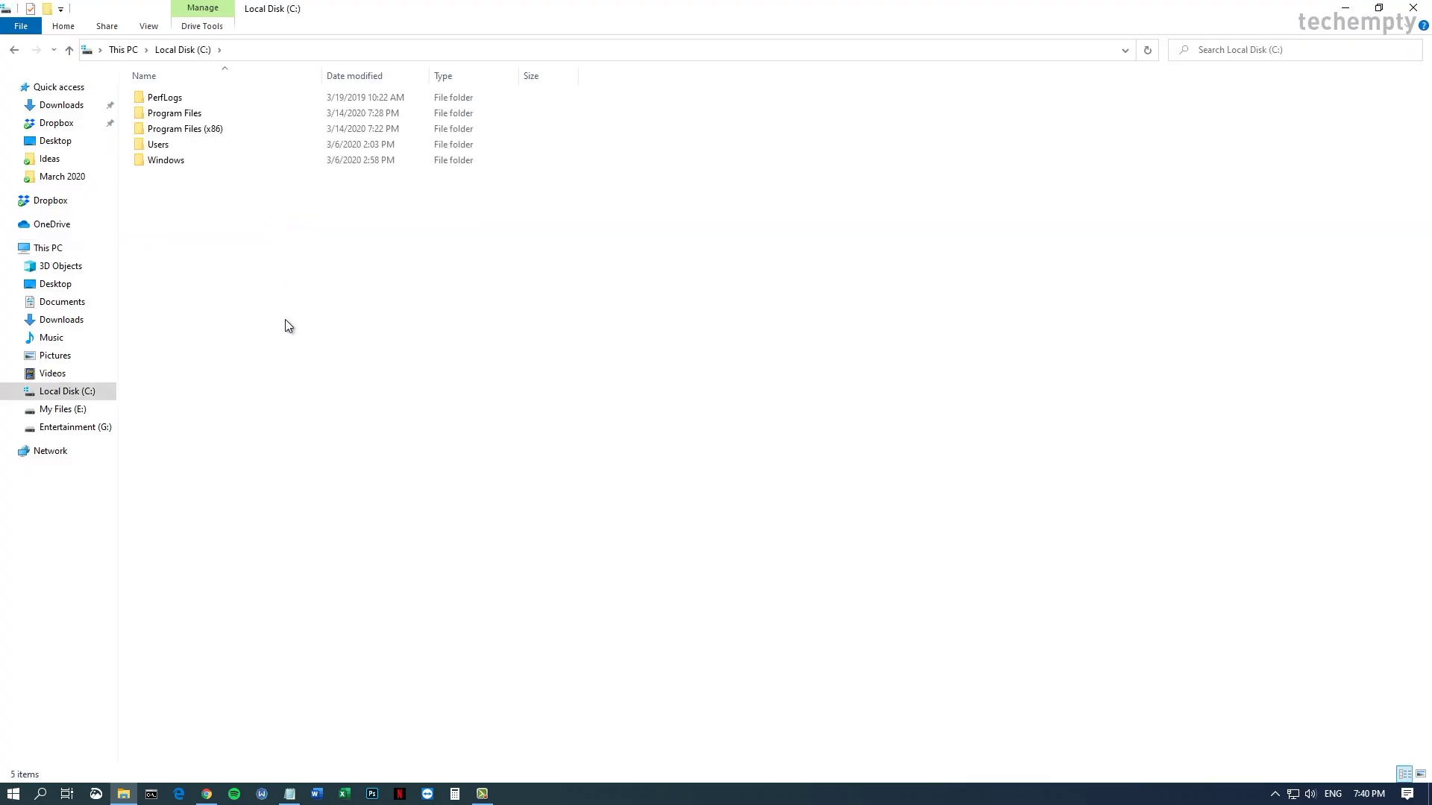
pyautogui.click(190, 113)
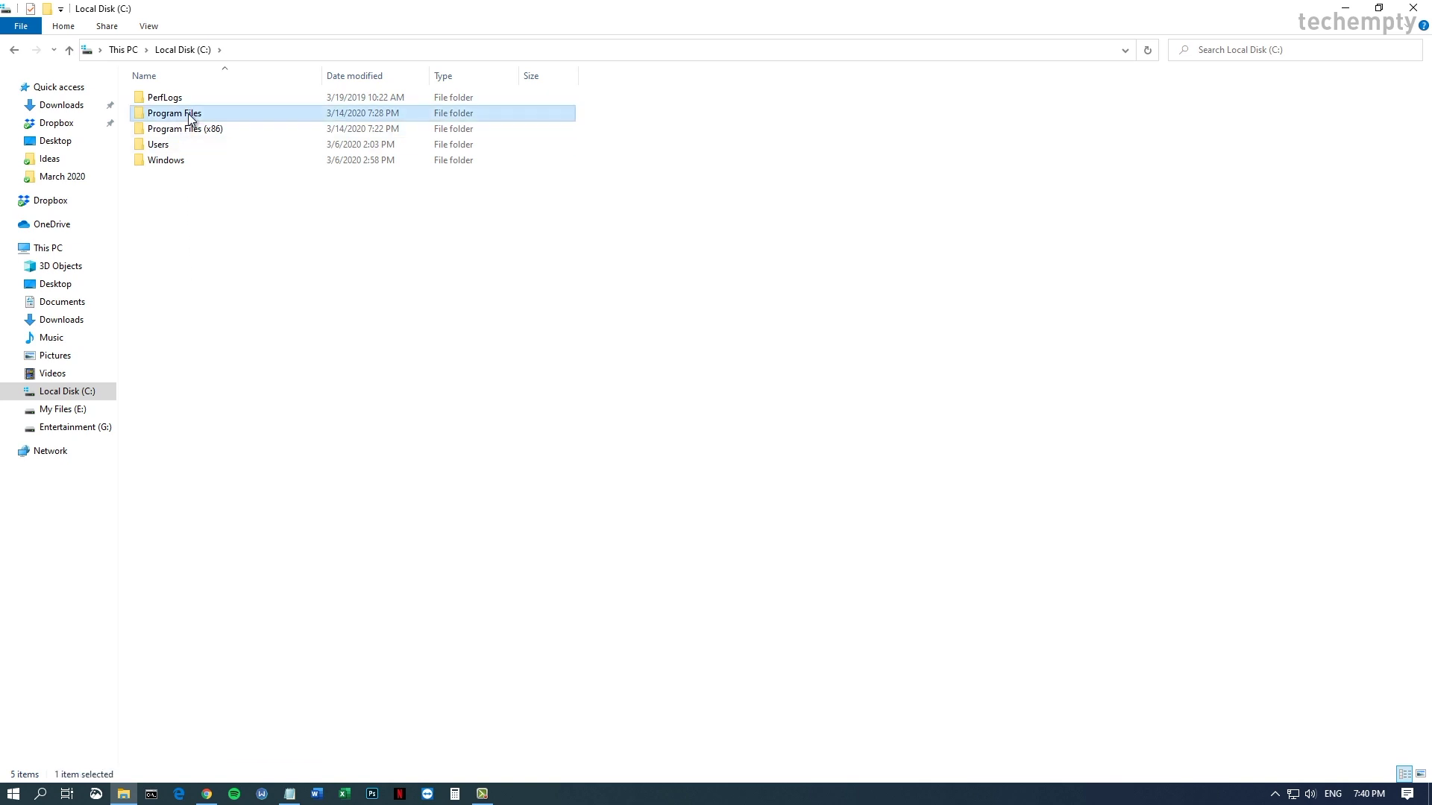
pyautogui.rightClick(190, 113)
pyautogui.click(222, 125)
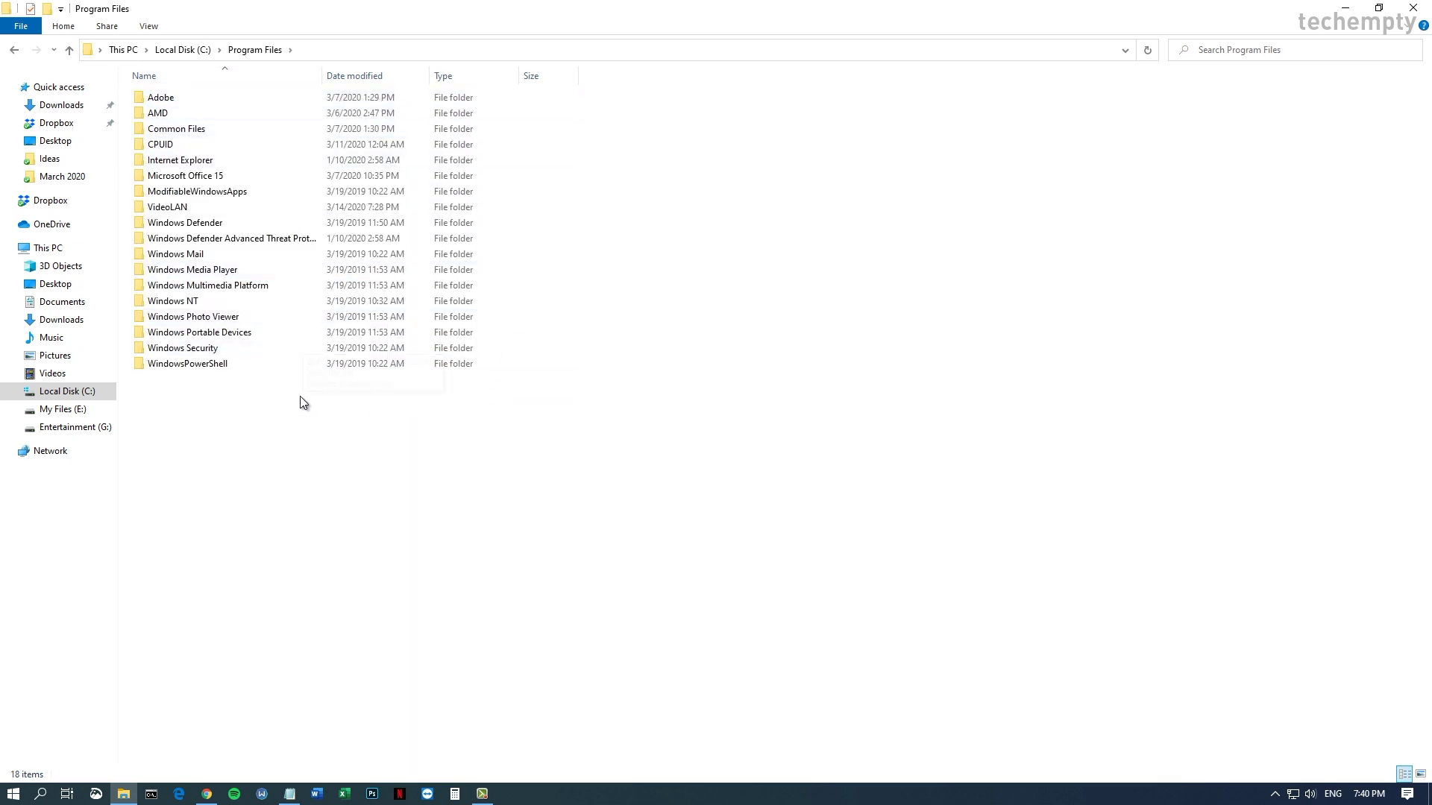
# - Turn on Hidden items in the View options and select the WindowsApps folder
pyautogui.click(149, 25)
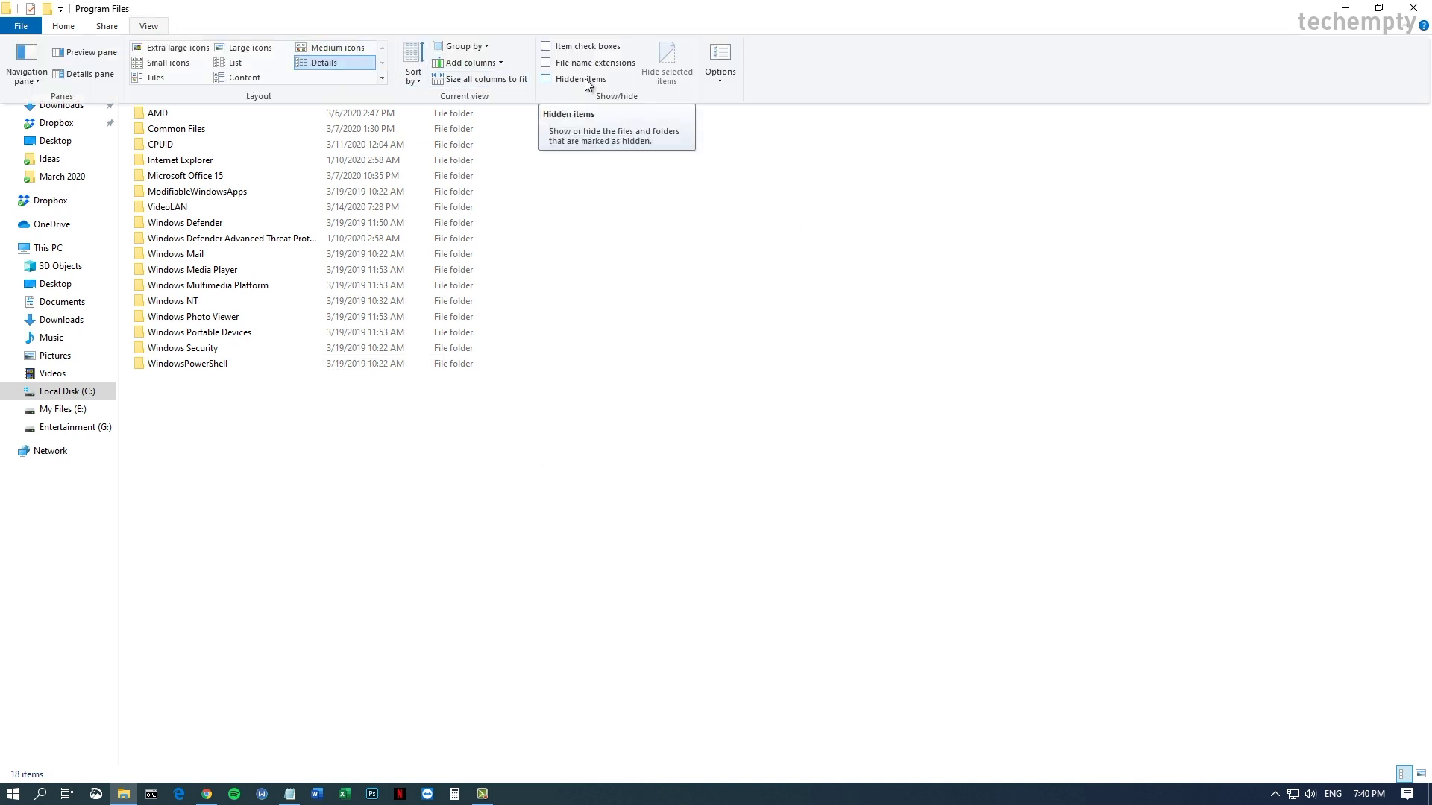
pyautogui.click(546, 79)
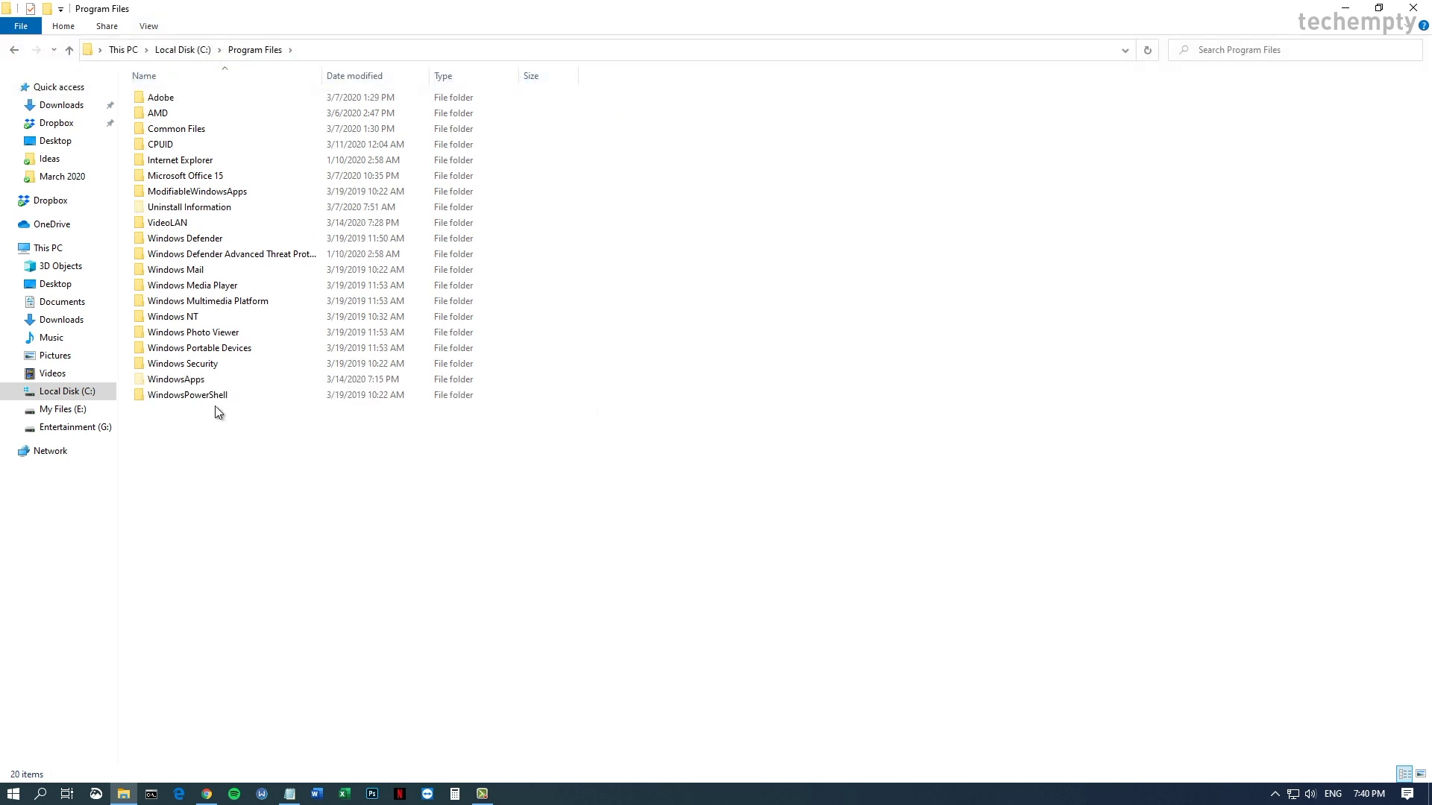
pyautogui.click(187, 379)
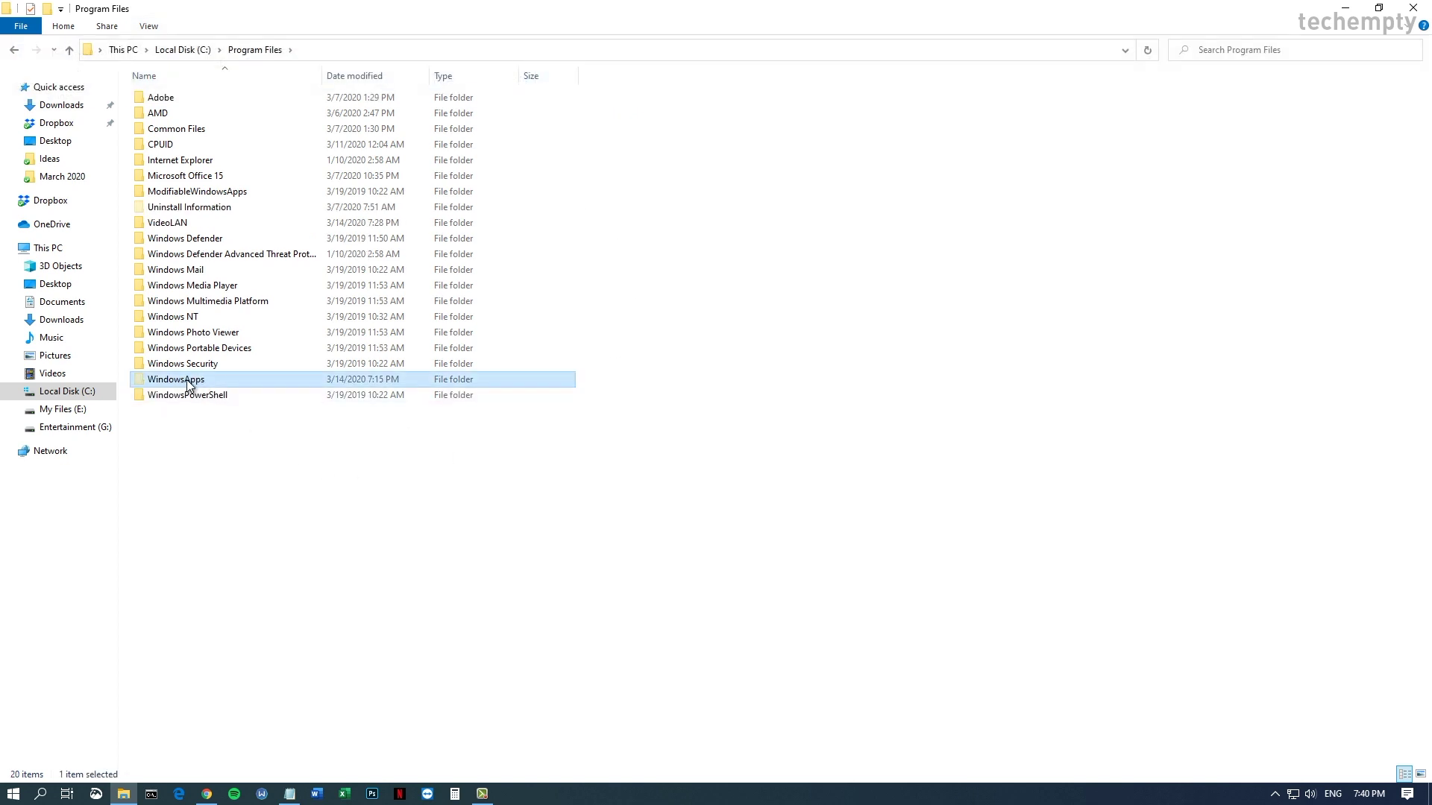
# - Open WindowsApps again and request permanent access, getting the access-denied message
pyautogui.rightClick(235, 378)
pyautogui.click(251, 388)
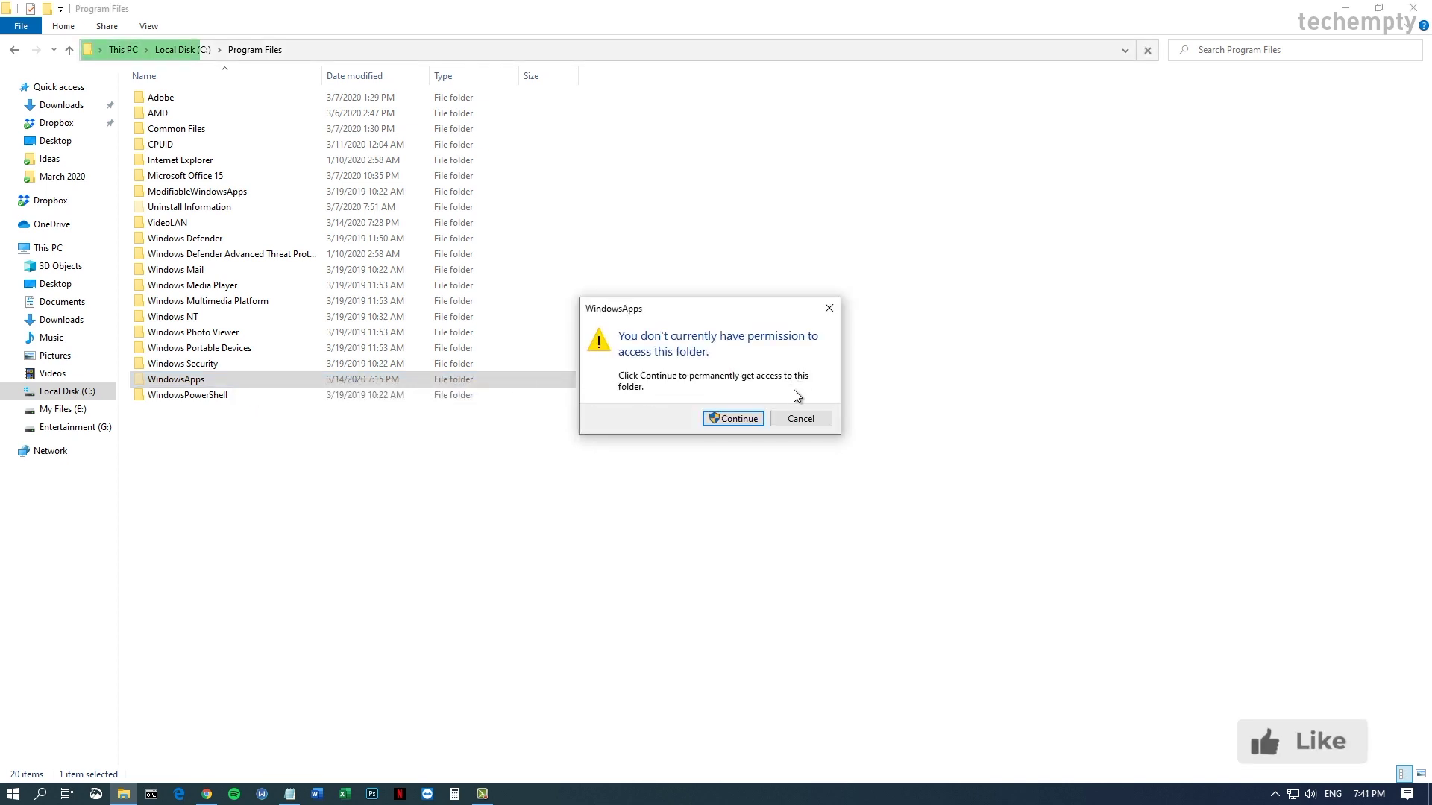
pyautogui.click(758, 420)
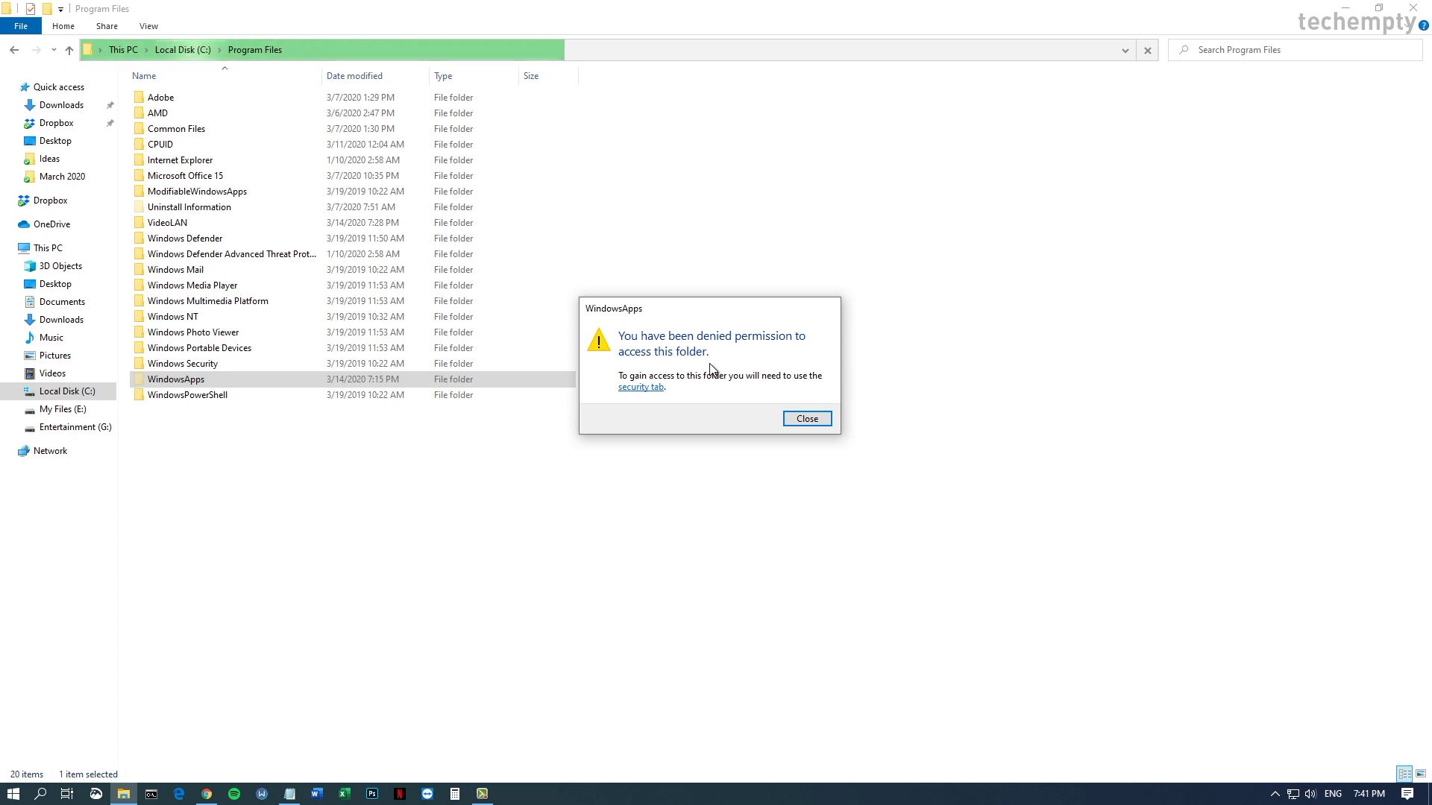
# - From WindowsApps' Security properties, open Advanced settings and start changing the owner
pyautogui.click(650, 386)
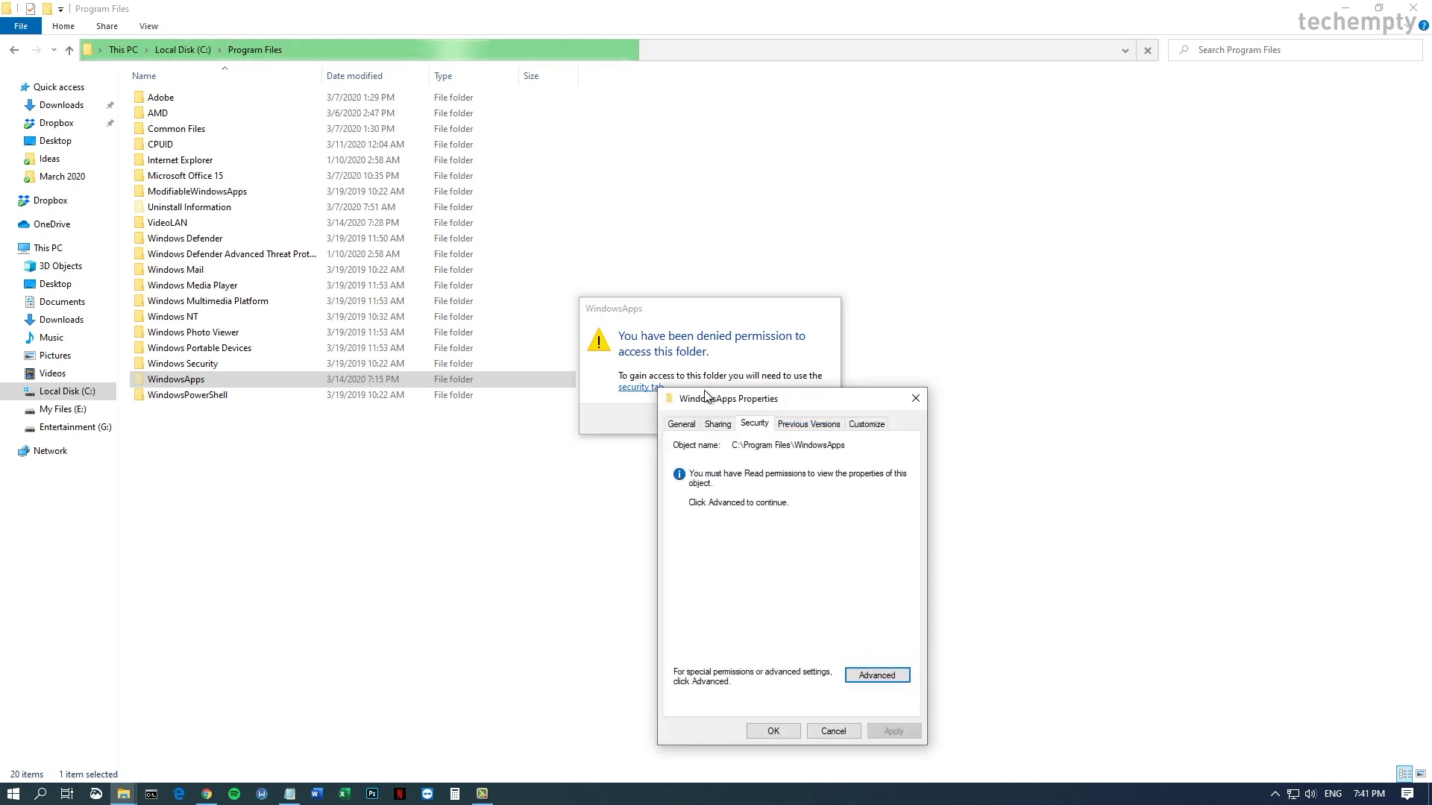
pyautogui.moveTo(711, 396); pyautogui.dragTo(629, 231)
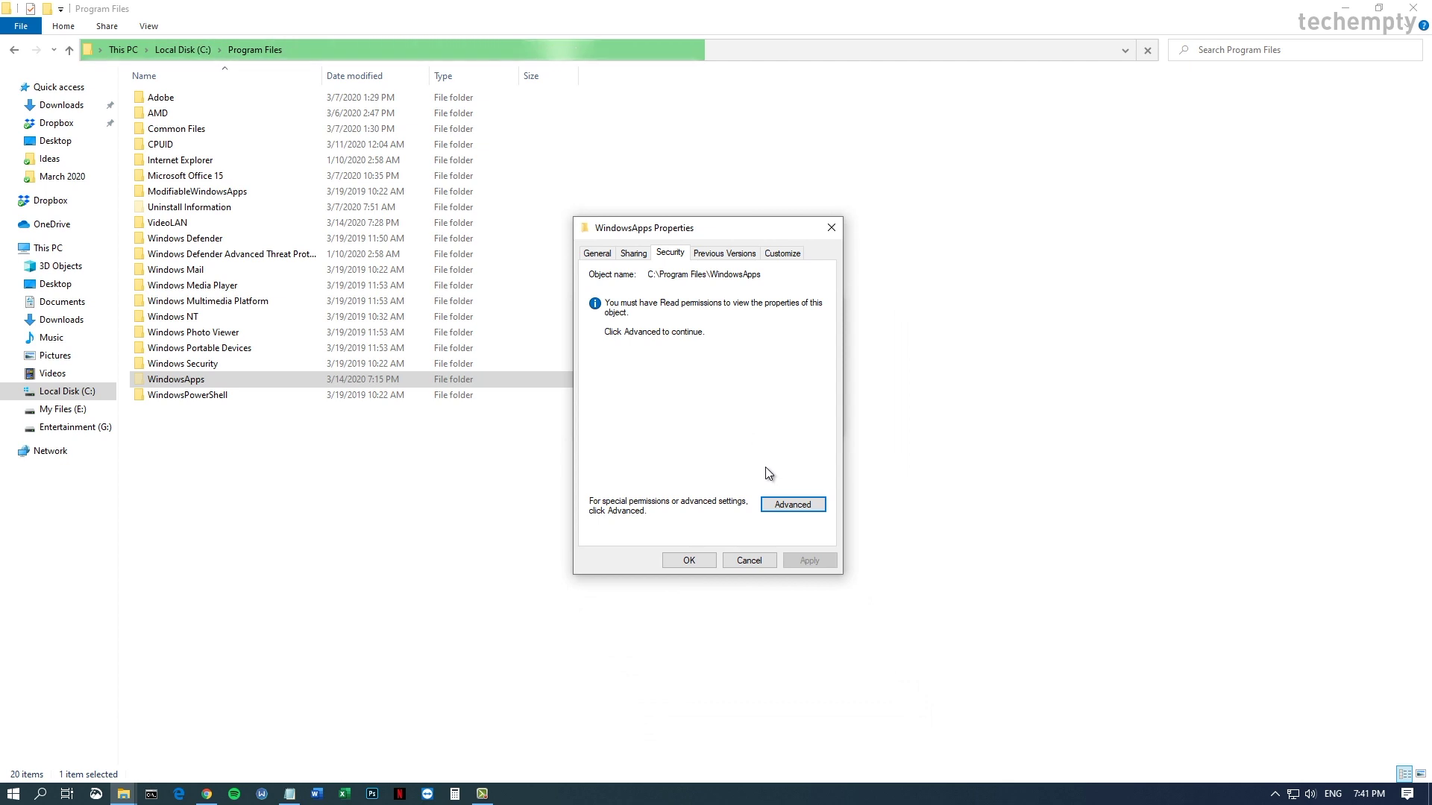
pyautogui.click(818, 513)
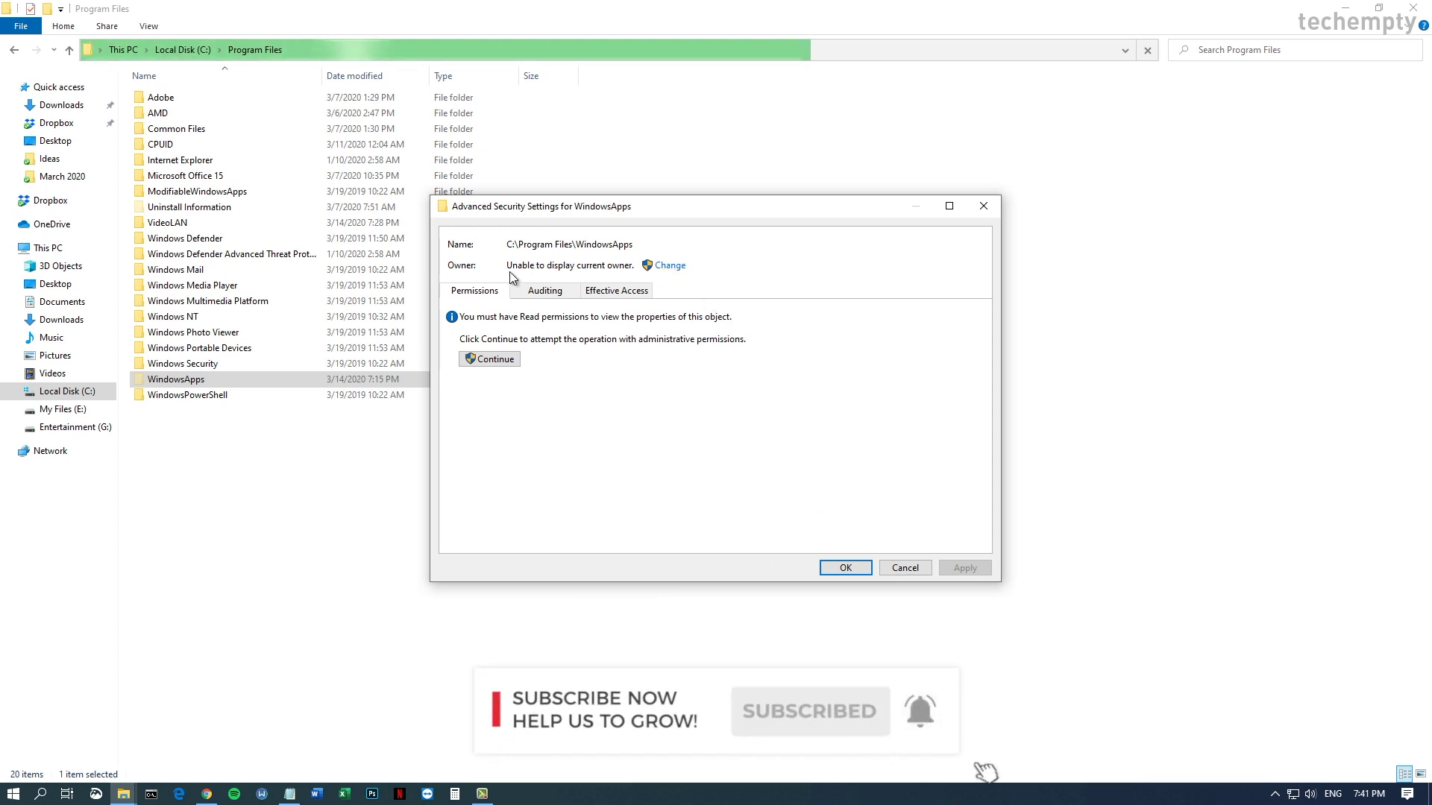
pyautogui.click(680, 271)
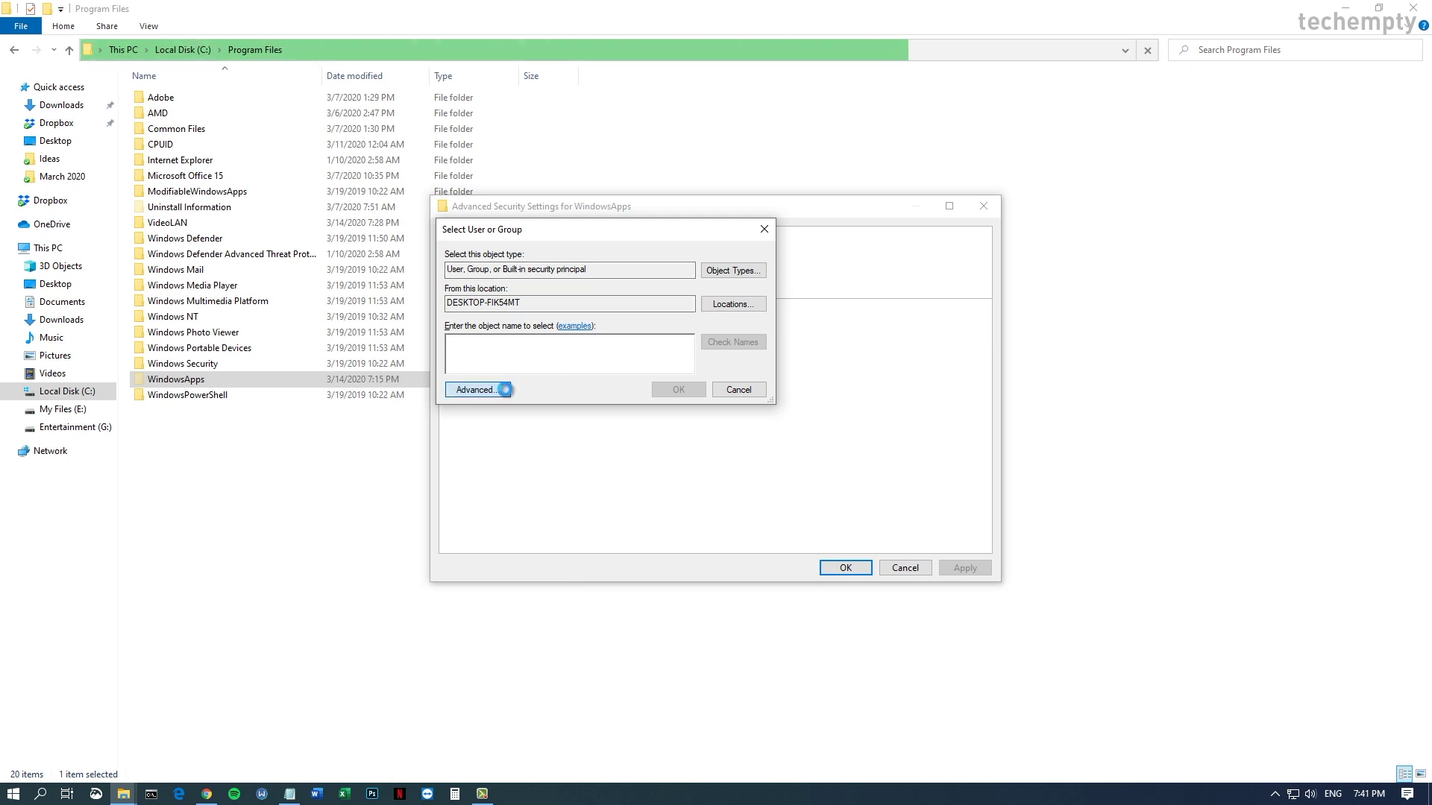
# - Find all users and groups and pick your own account as WindowsApps' owner
pyautogui.click(505, 389)
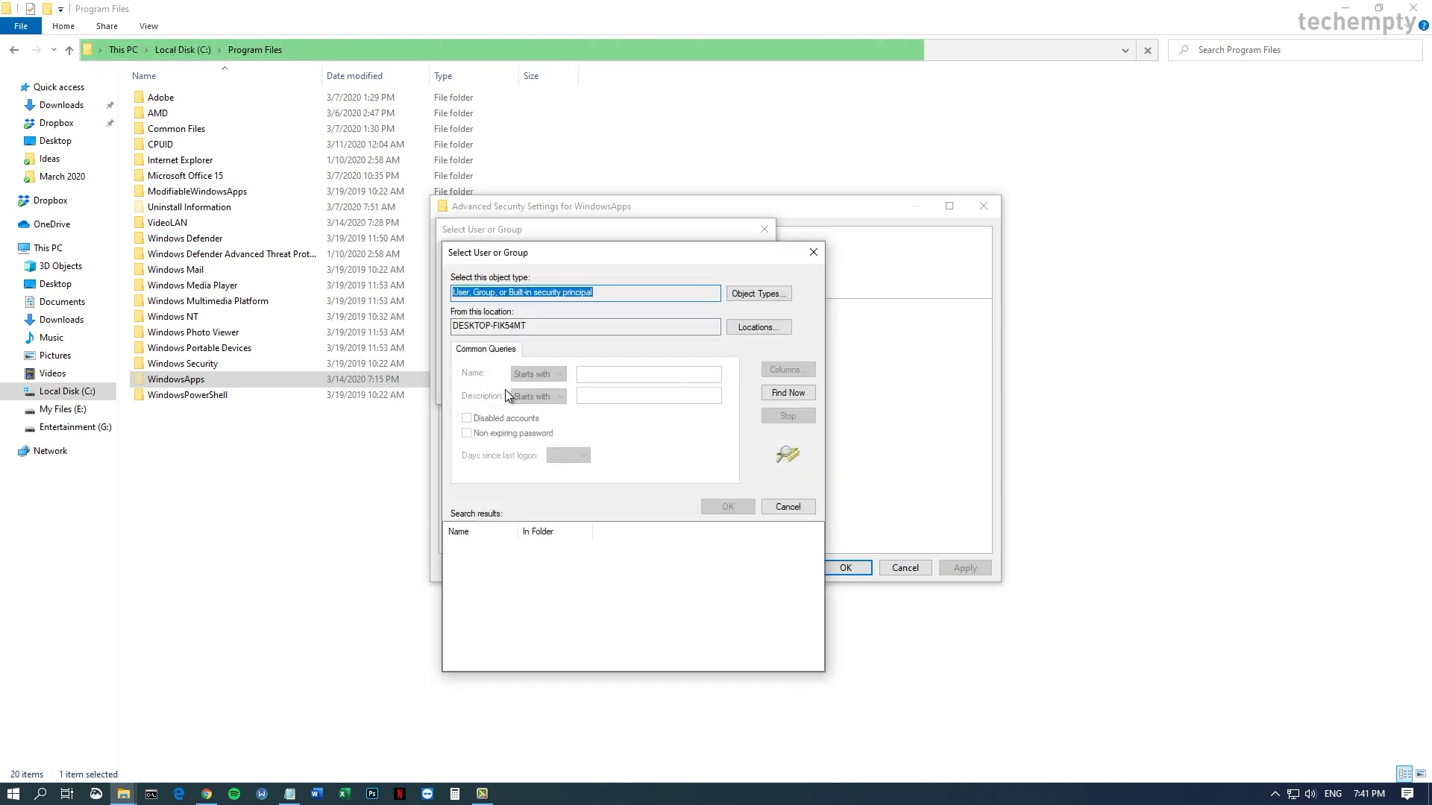
pyautogui.click(807, 390)
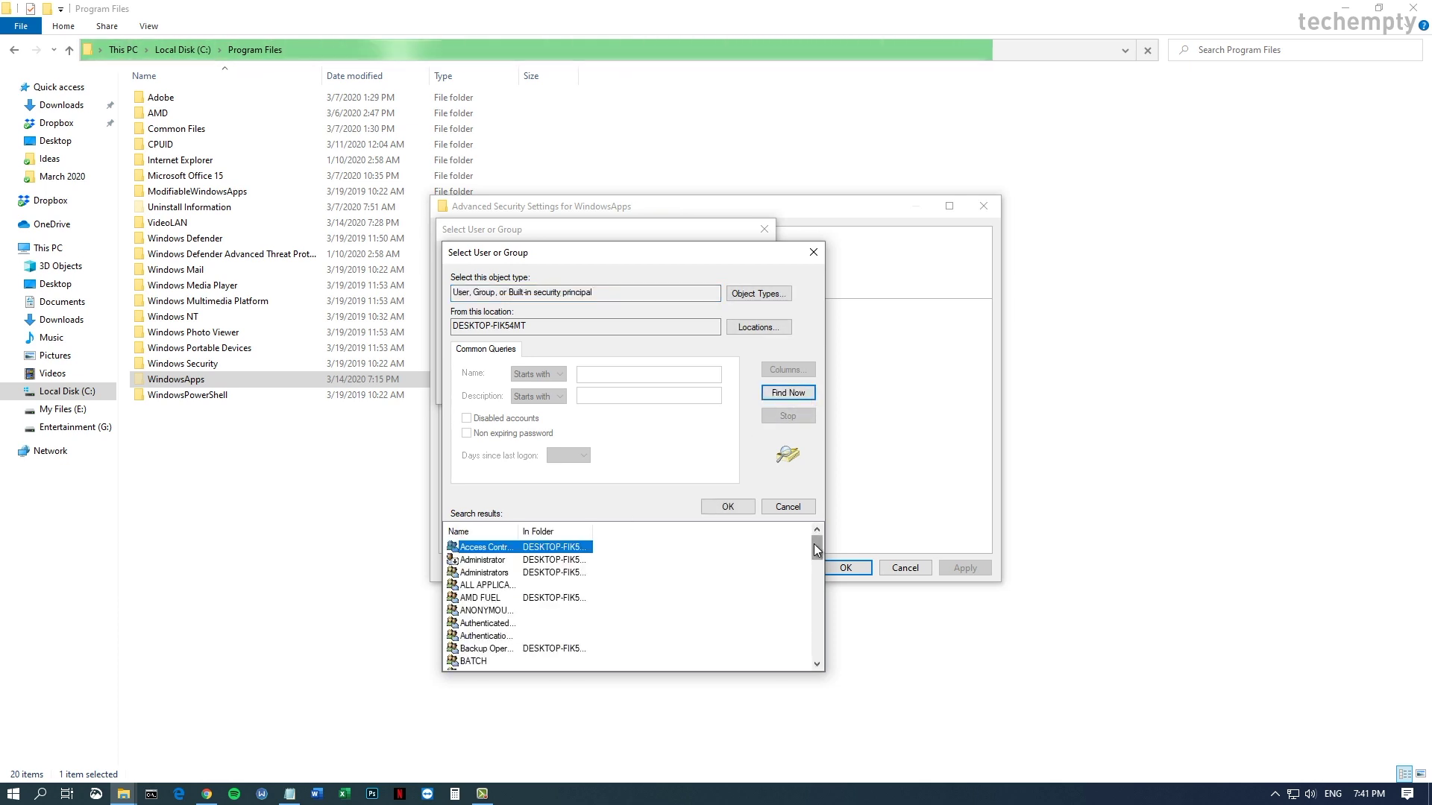
pyautogui.scroll(-4, 494, 605)
pyautogui.scroll(-4, 503, 605)
pyautogui.scroll(-4, 518, 606)
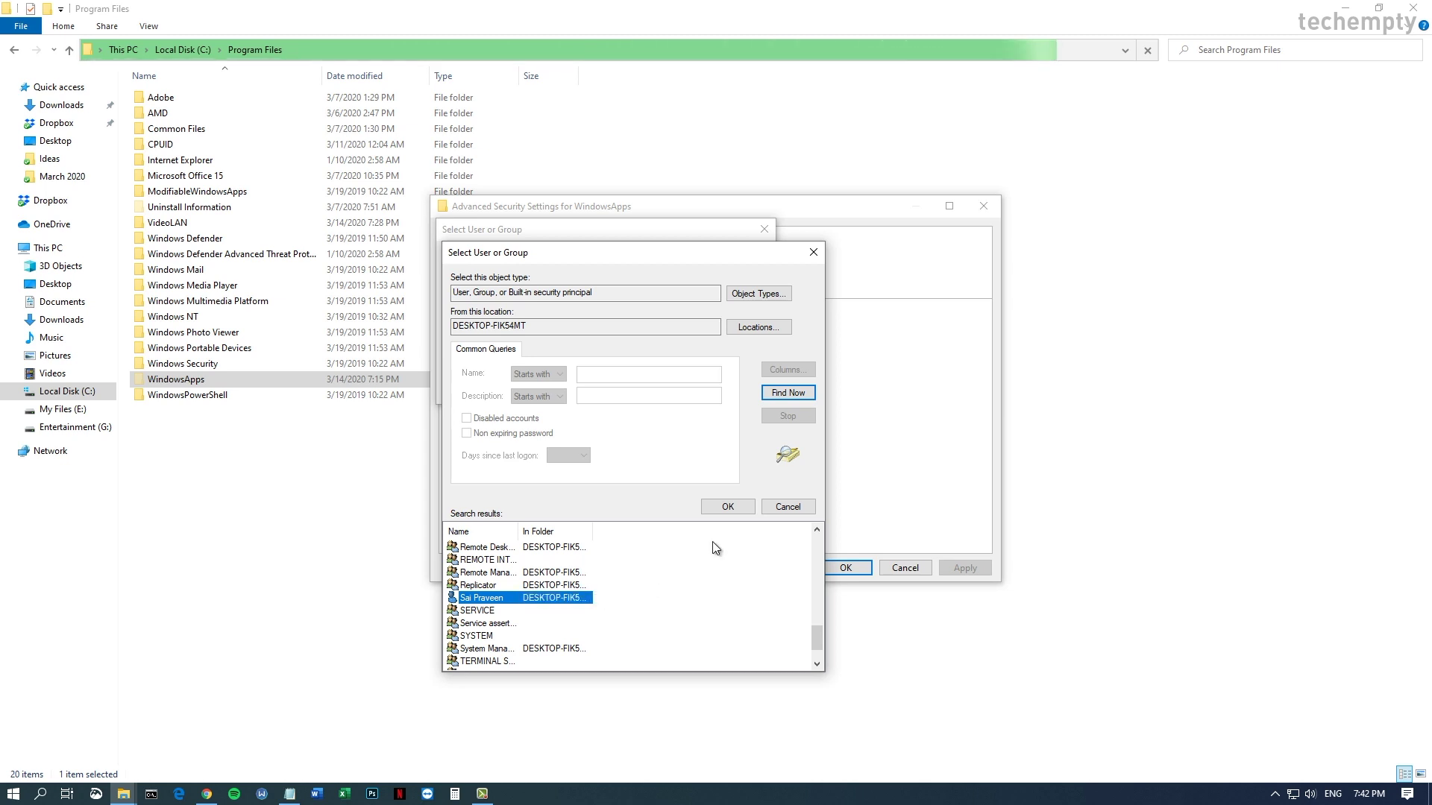
pyautogui.click(734, 509)
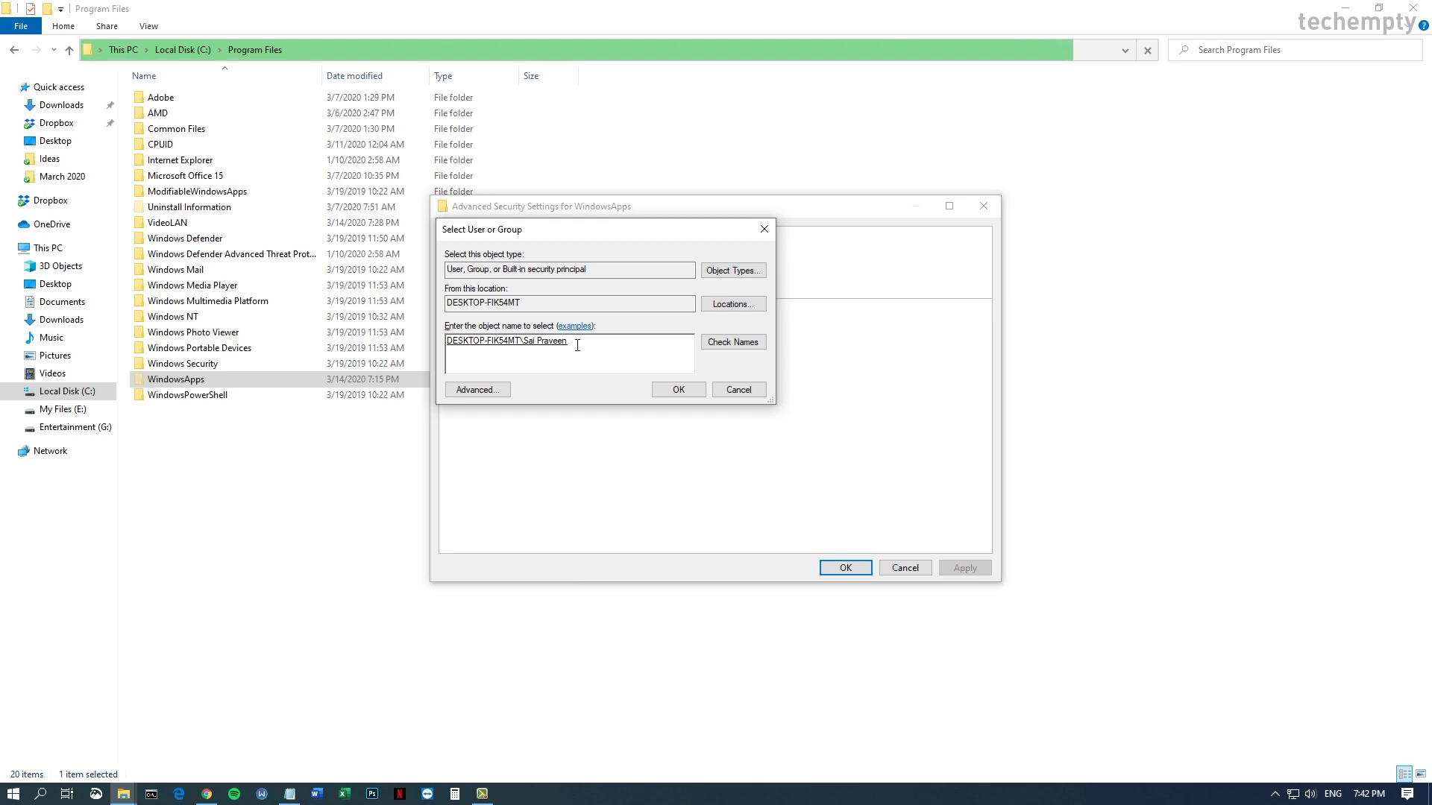
pyautogui.click(695, 392)
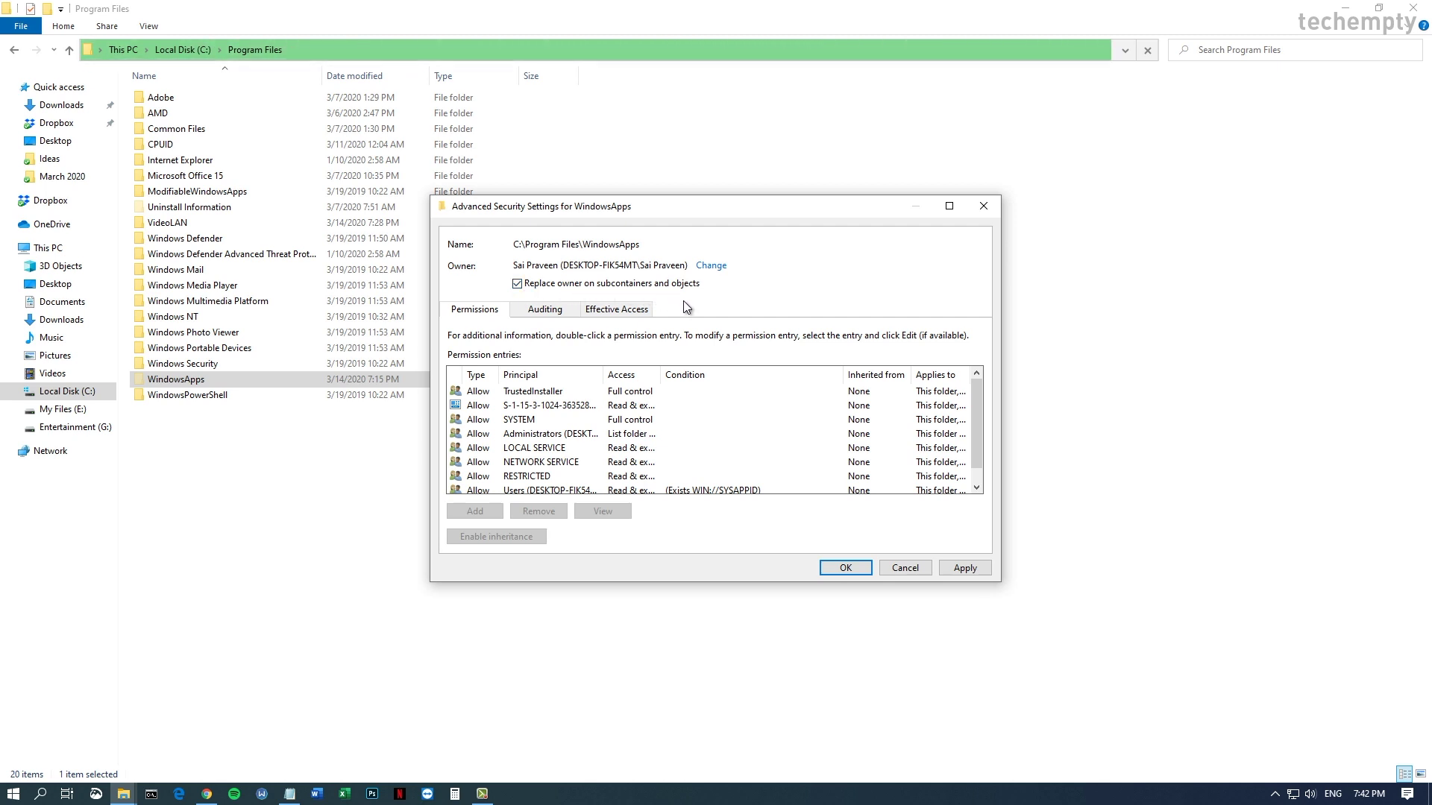
# - On the Effective Access tab, search all users and select your own account
pyautogui.click(618, 314)
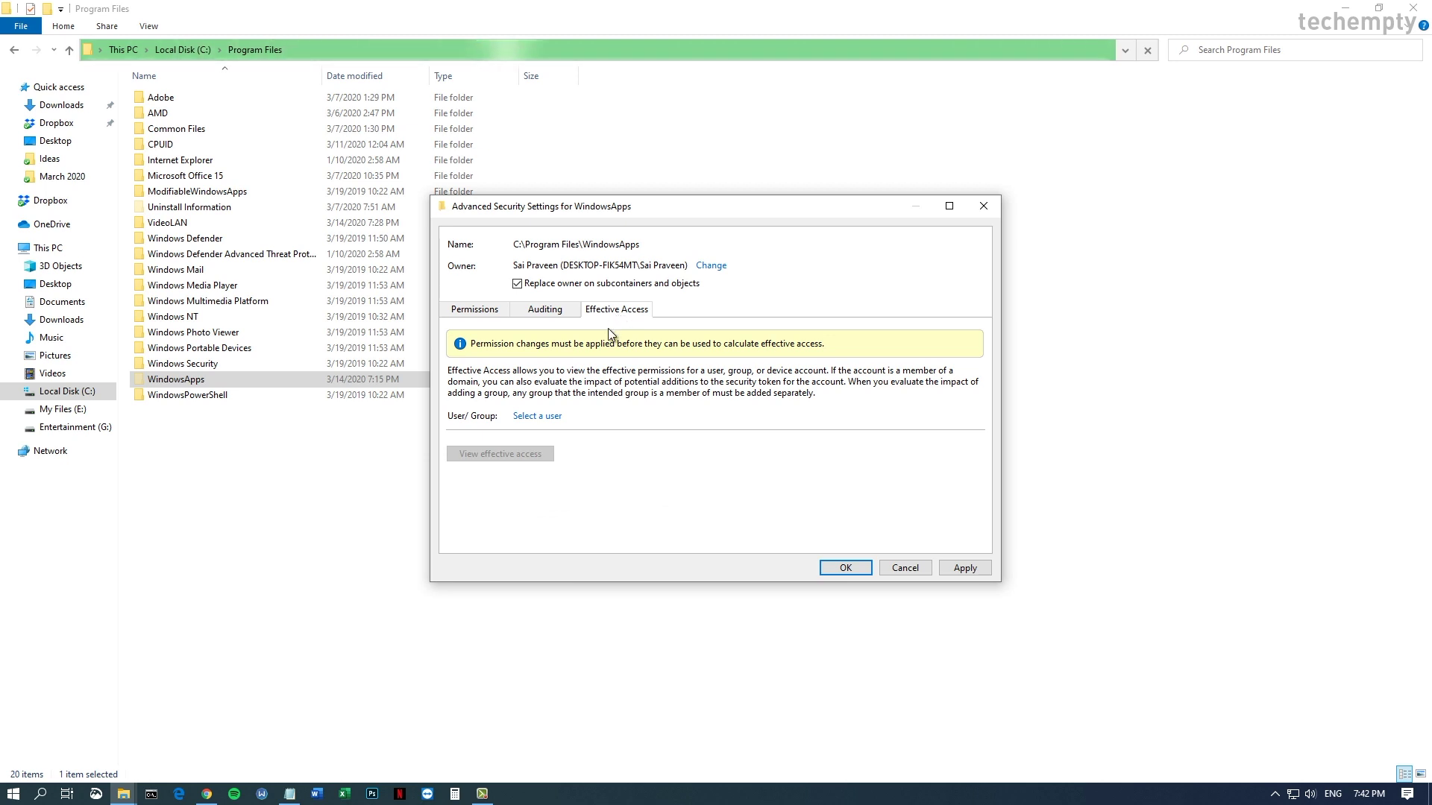
pyautogui.click(555, 418)
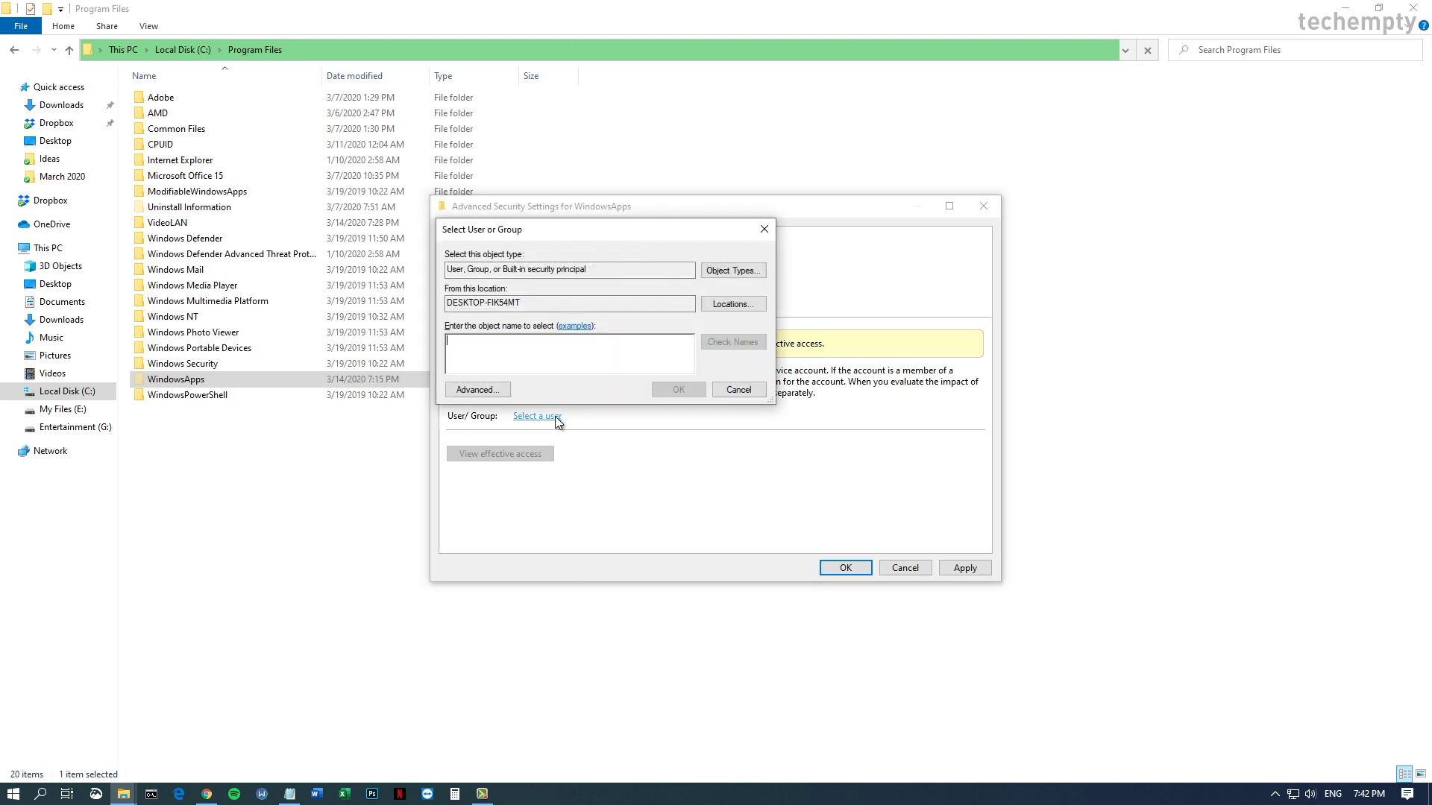
pyautogui.click(503, 391)
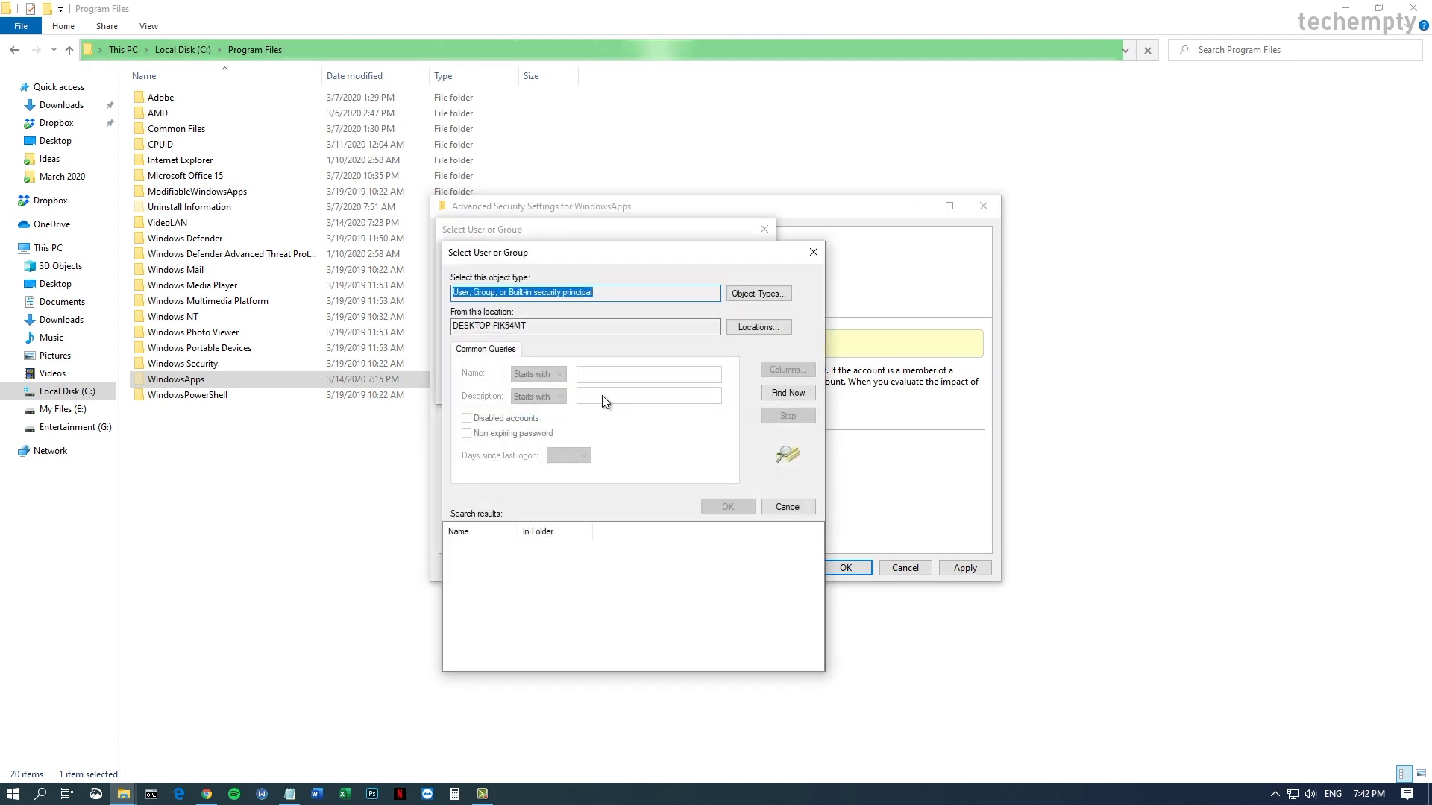
pyautogui.click(806, 394)
pyautogui.scroll(-5, 817, 571)
pyautogui.click(497, 612)
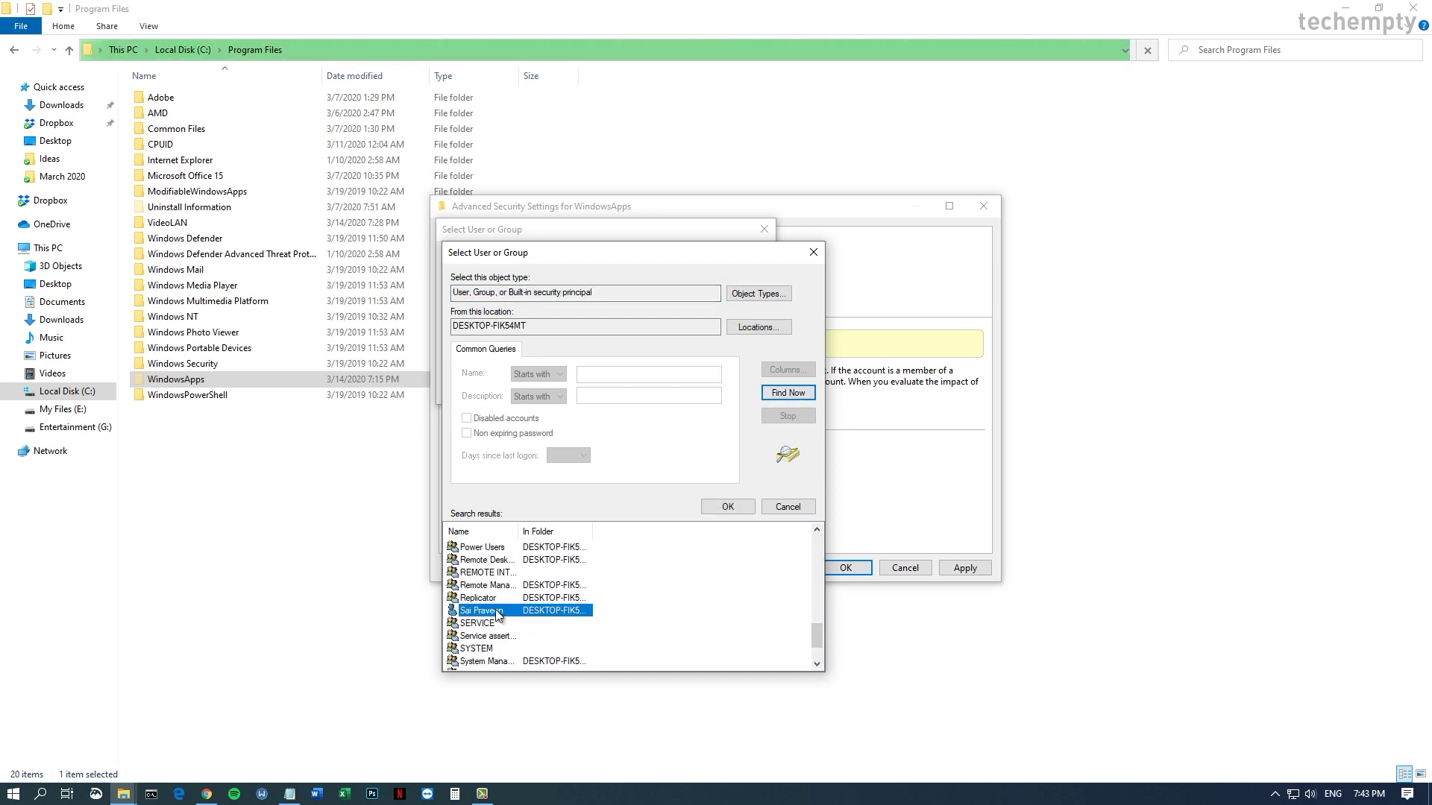
pyautogui.click(743, 507)
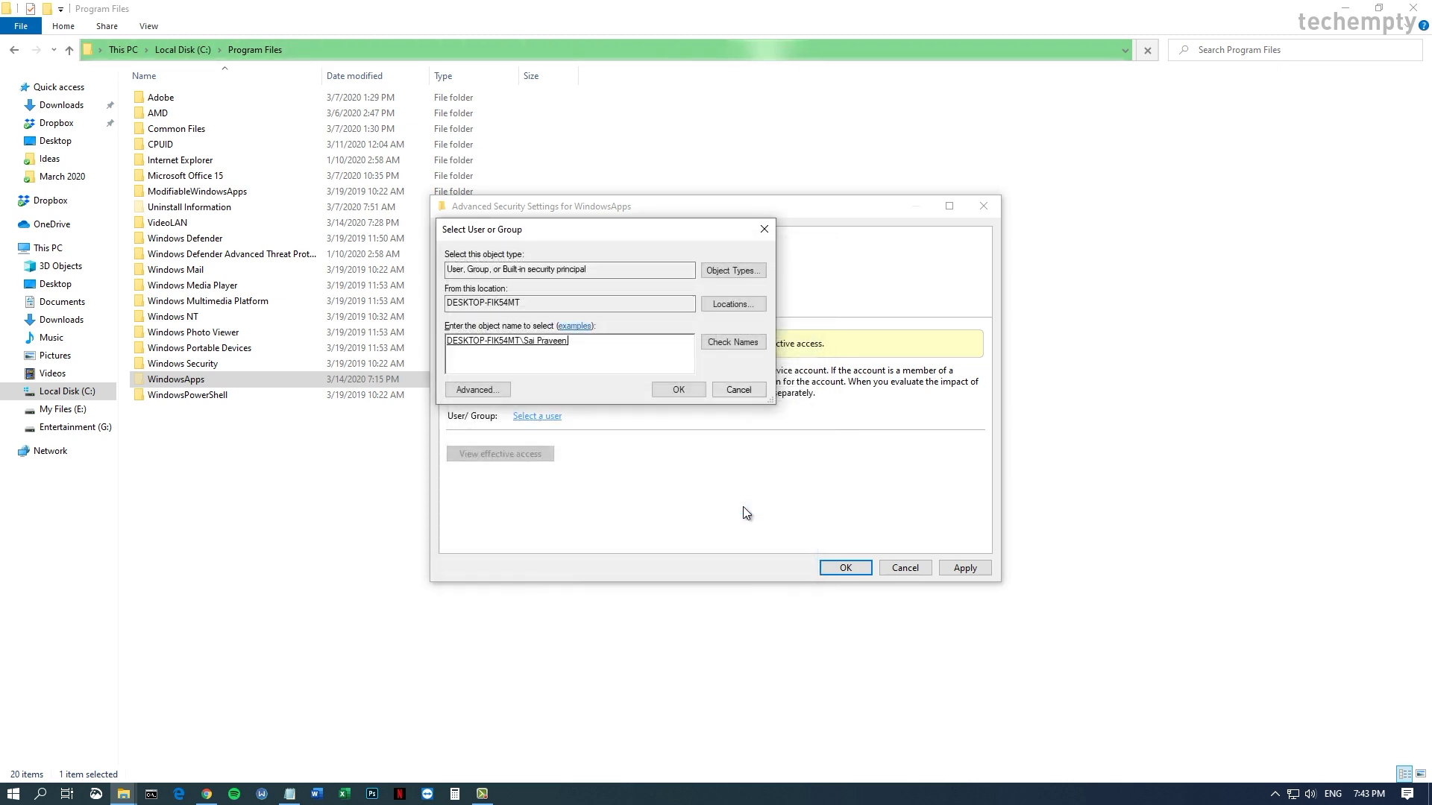
pyautogui.click(679, 389)
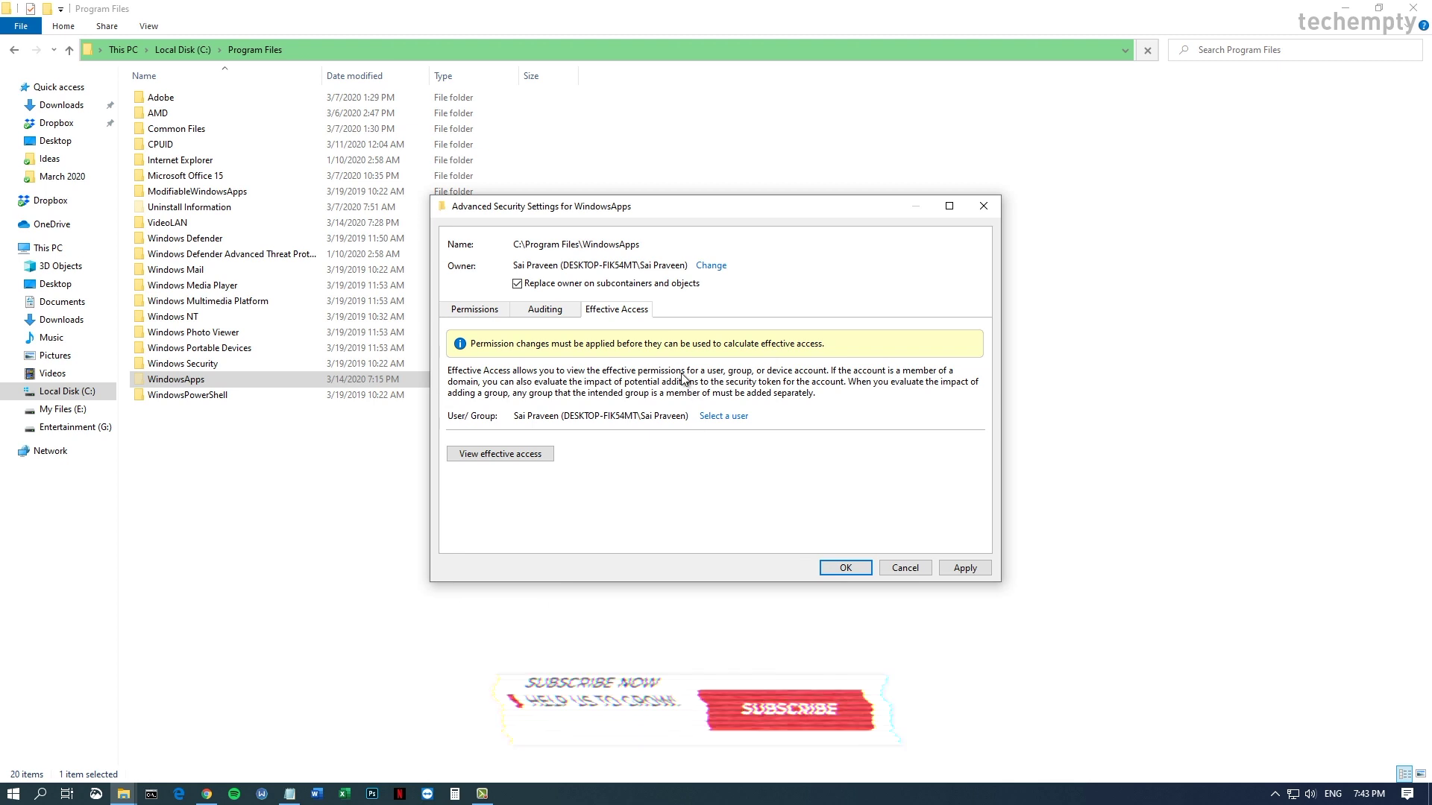
# - Apply the ownership change from Permissions, dismiss the notice, and close both security dialogs
pyautogui.click(499, 311)
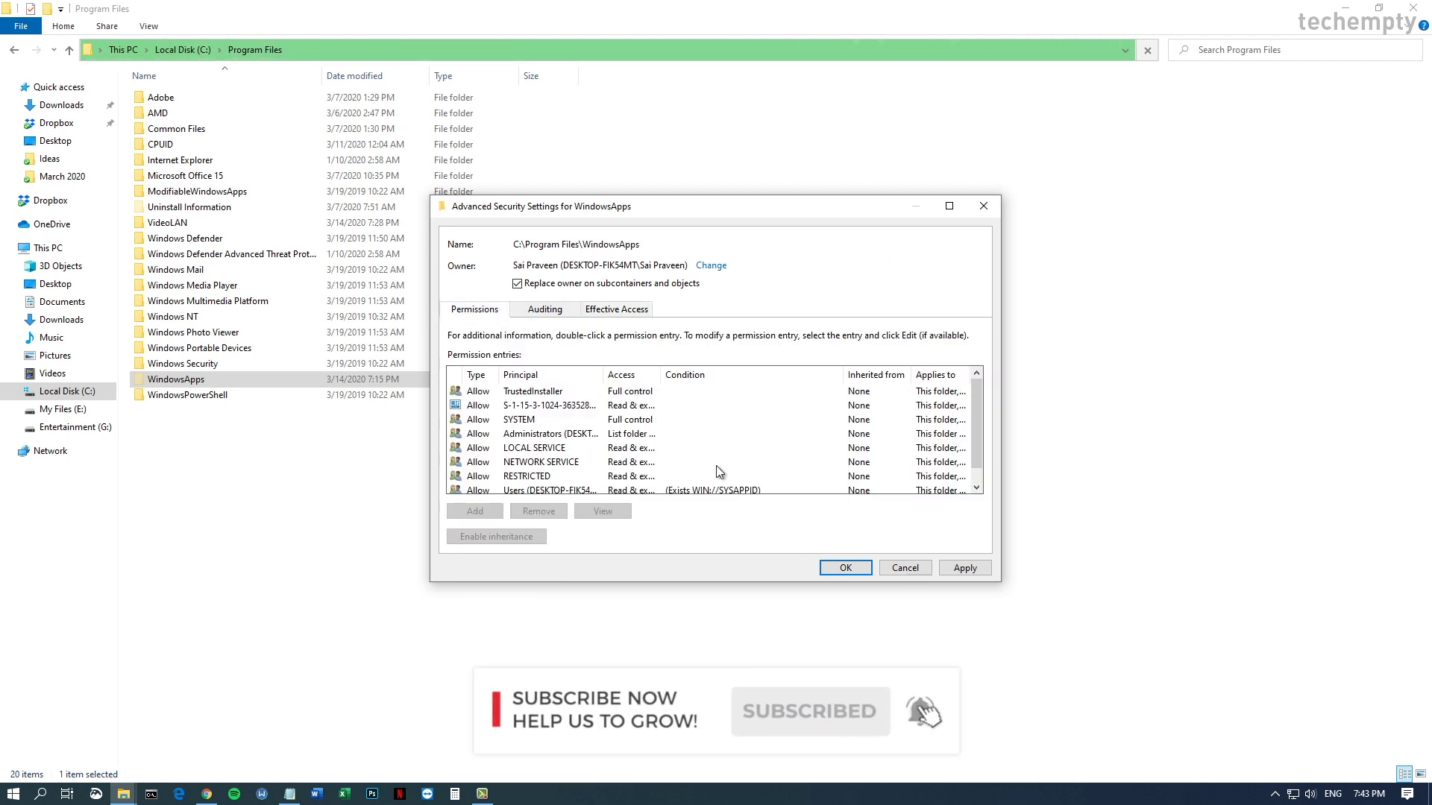
pyautogui.click(946, 570)
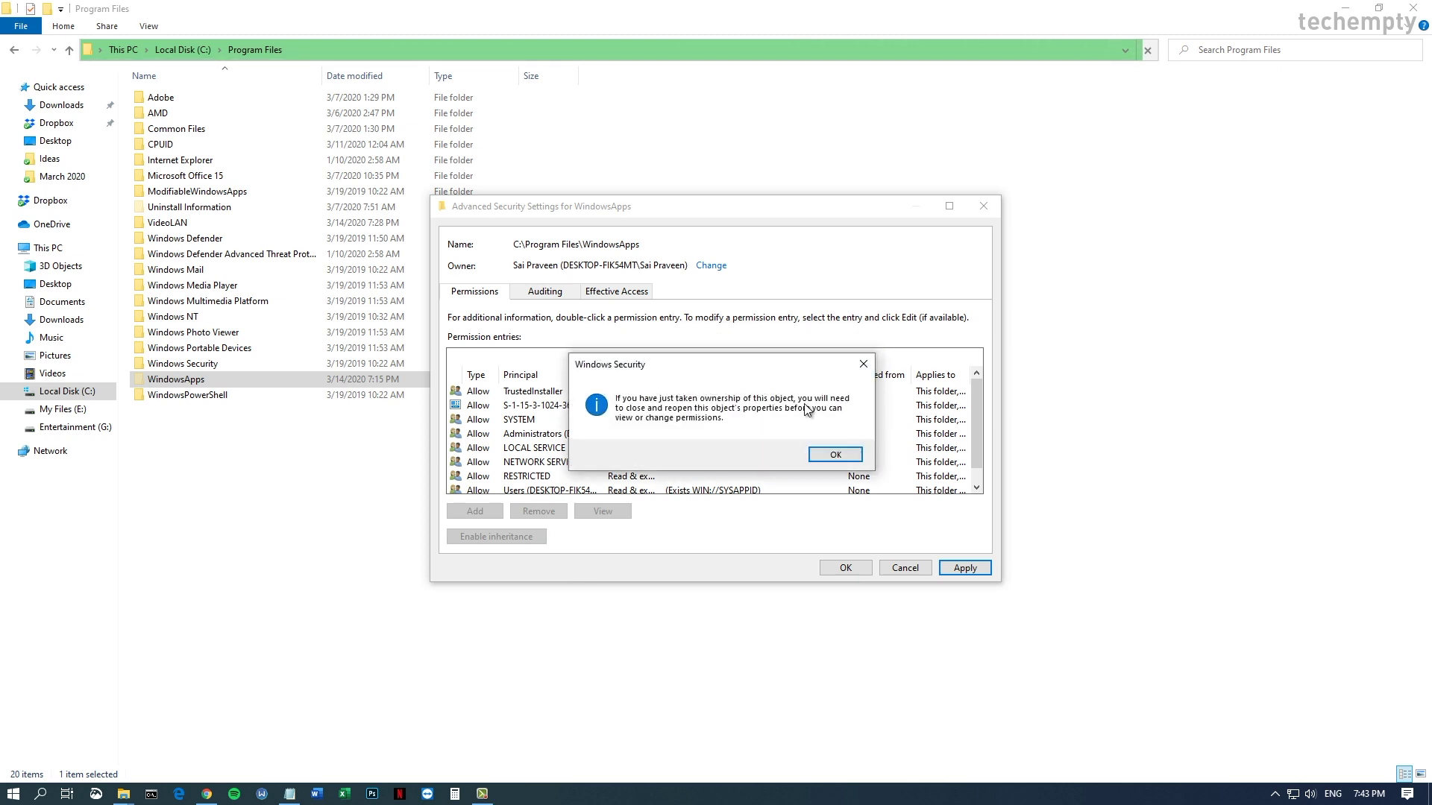
pyautogui.click(834, 455)
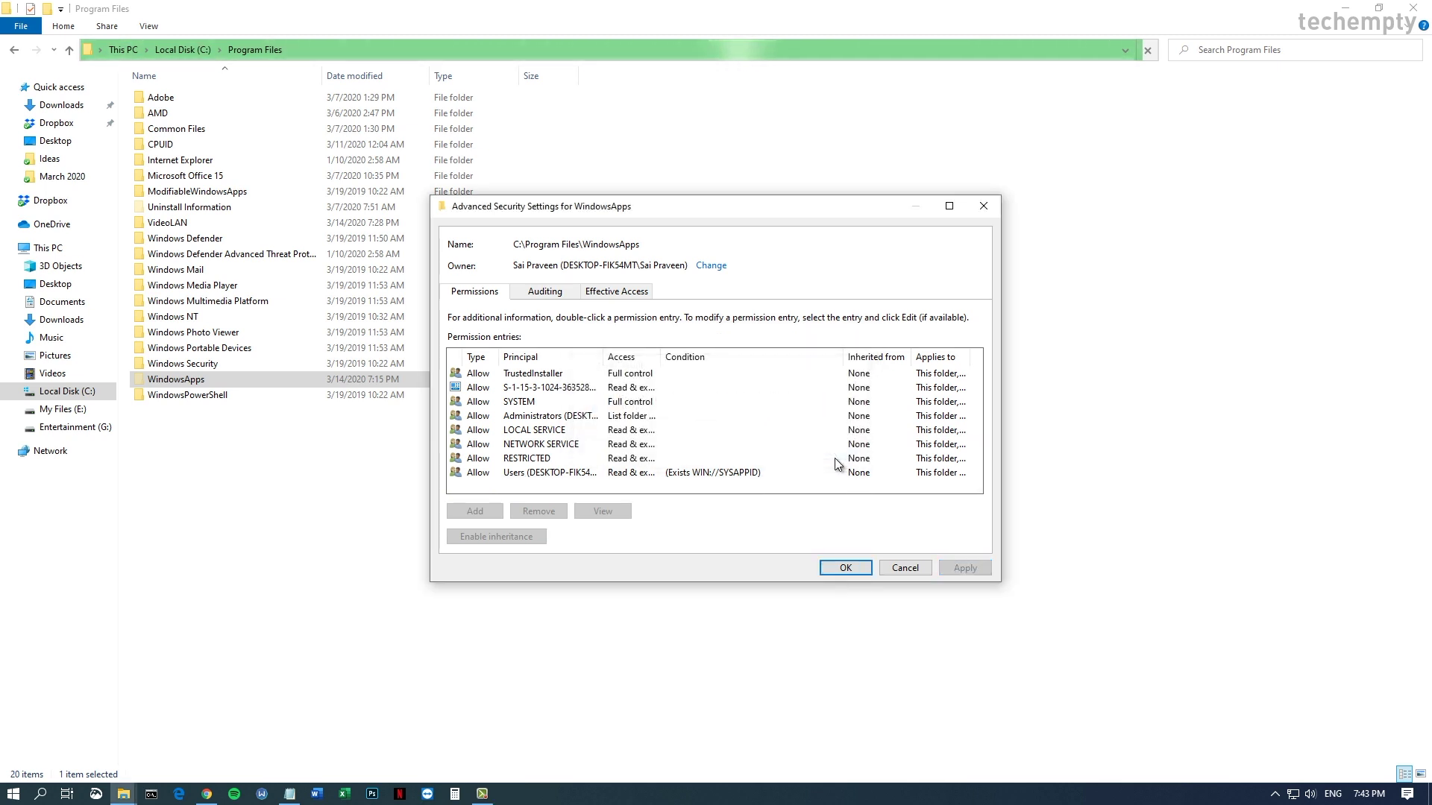
pyautogui.click(862, 572)
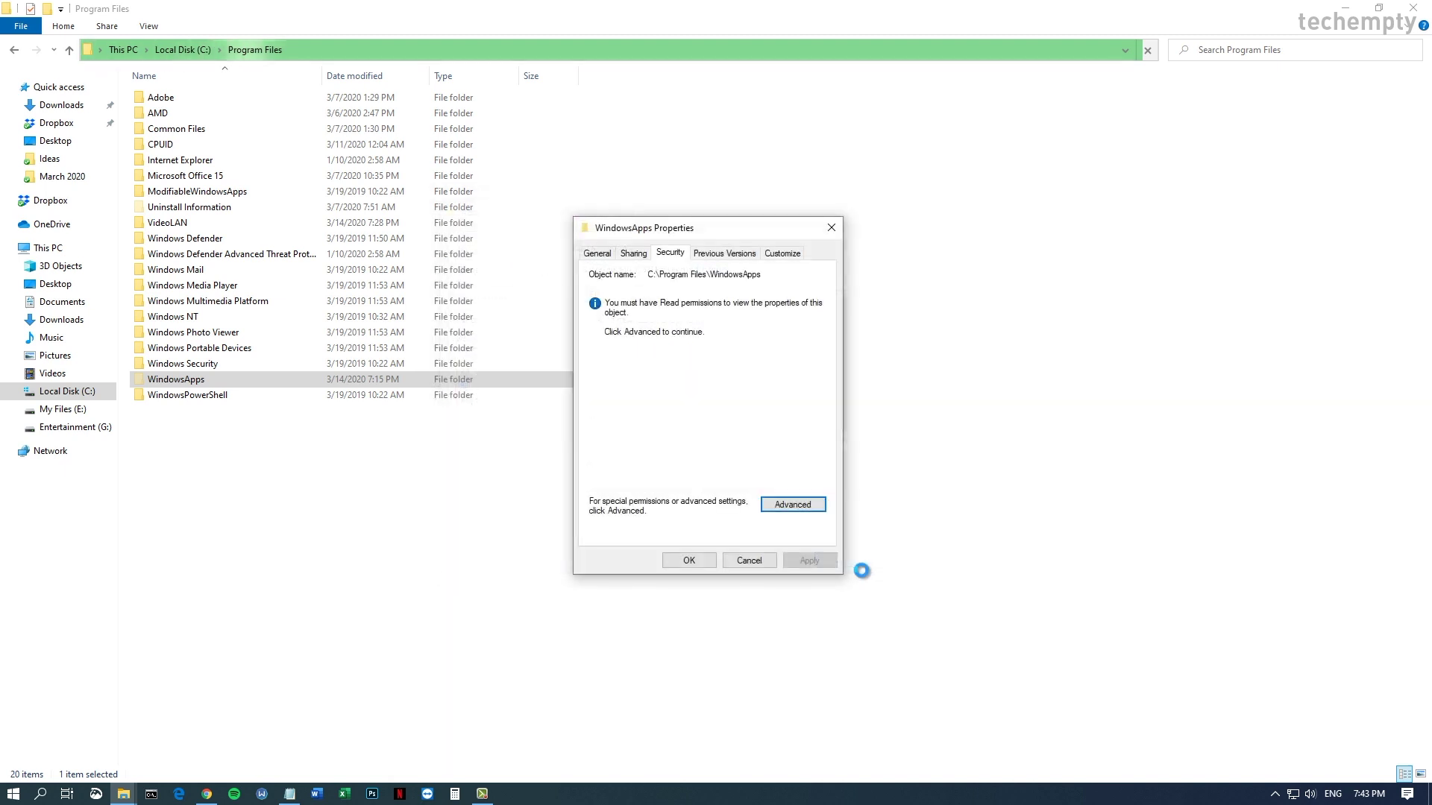
pyautogui.click(706, 560)
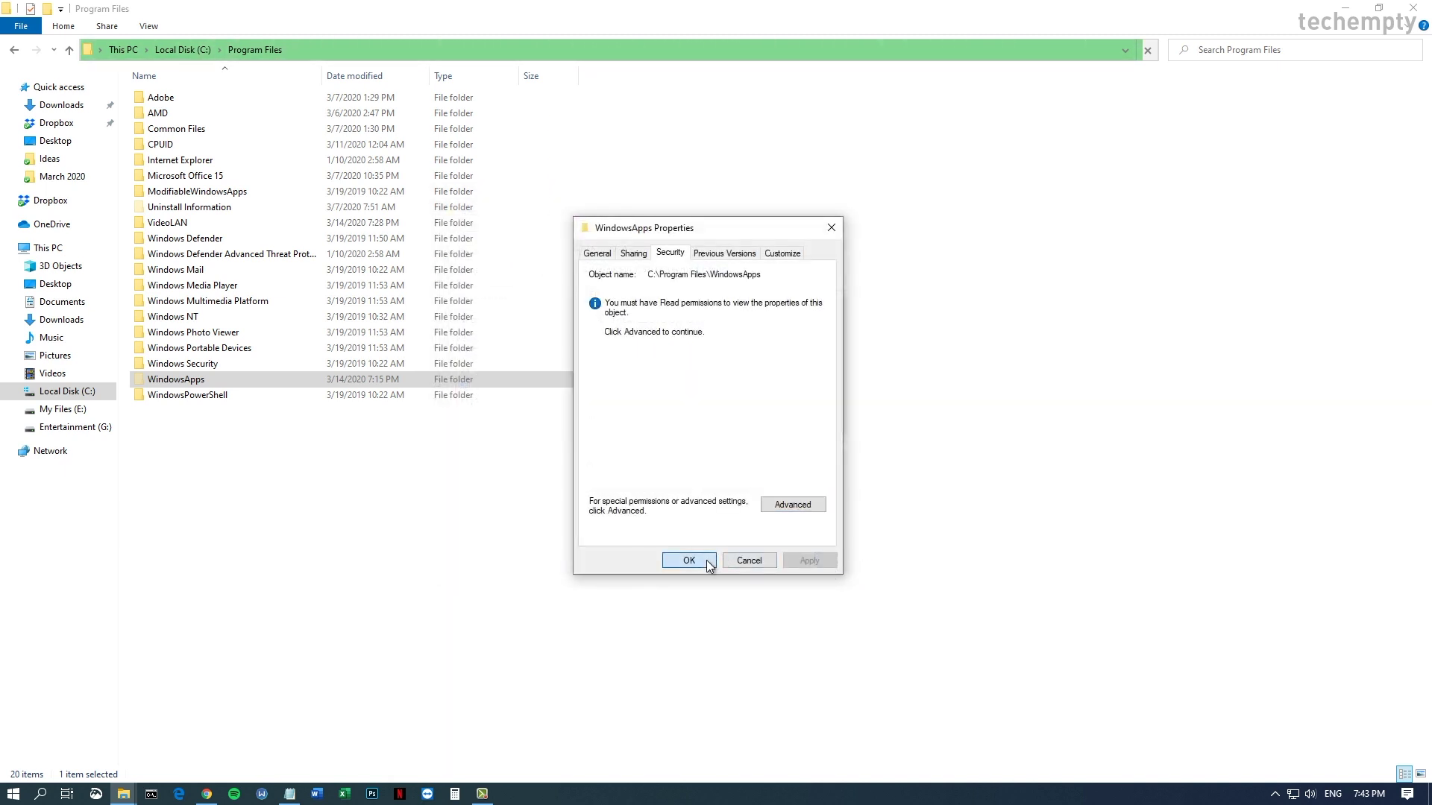
# - Return to Program Files and open WindowsApps to view its 192 package folders
pyautogui.hotkey('alt', 'Left')
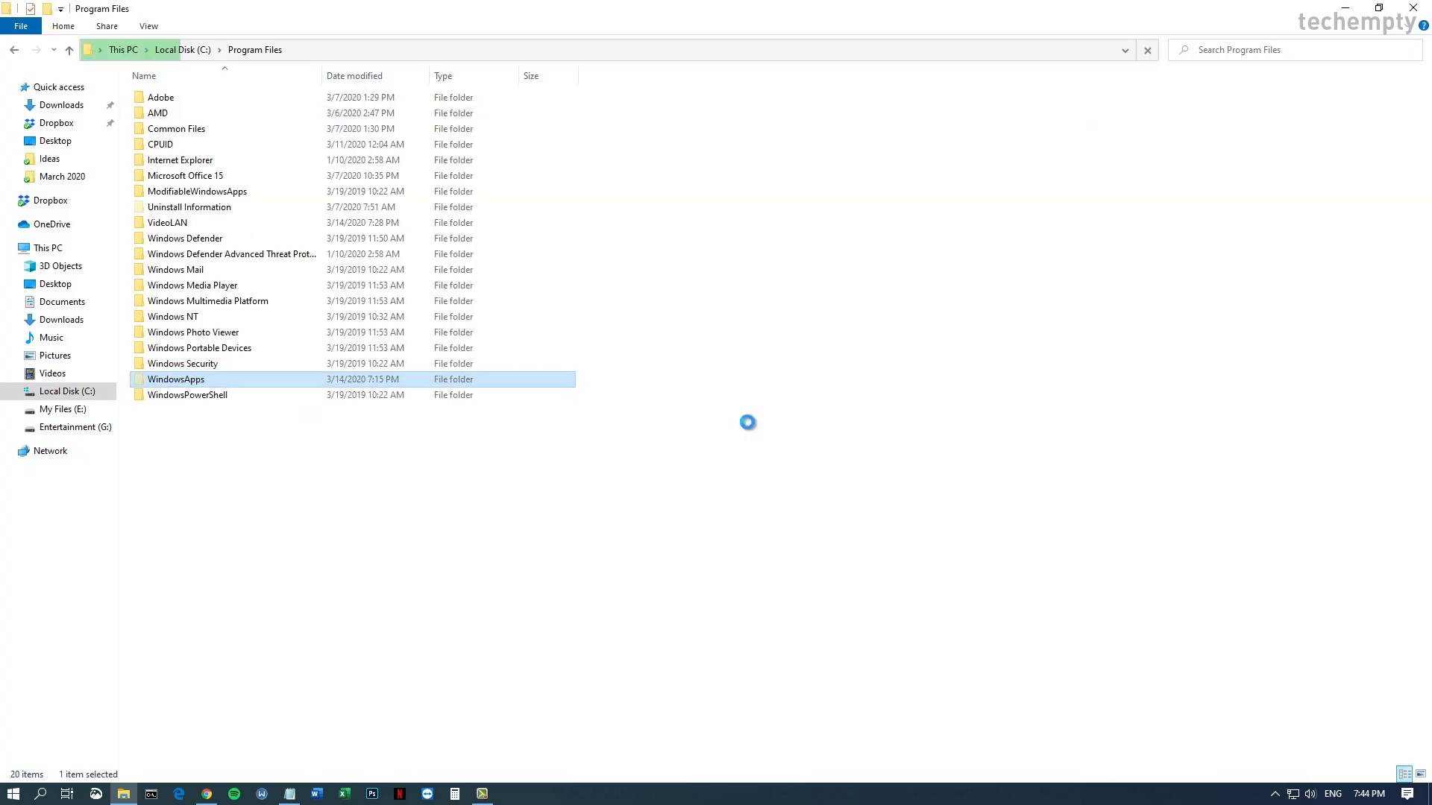
pyautogui.press('Return')
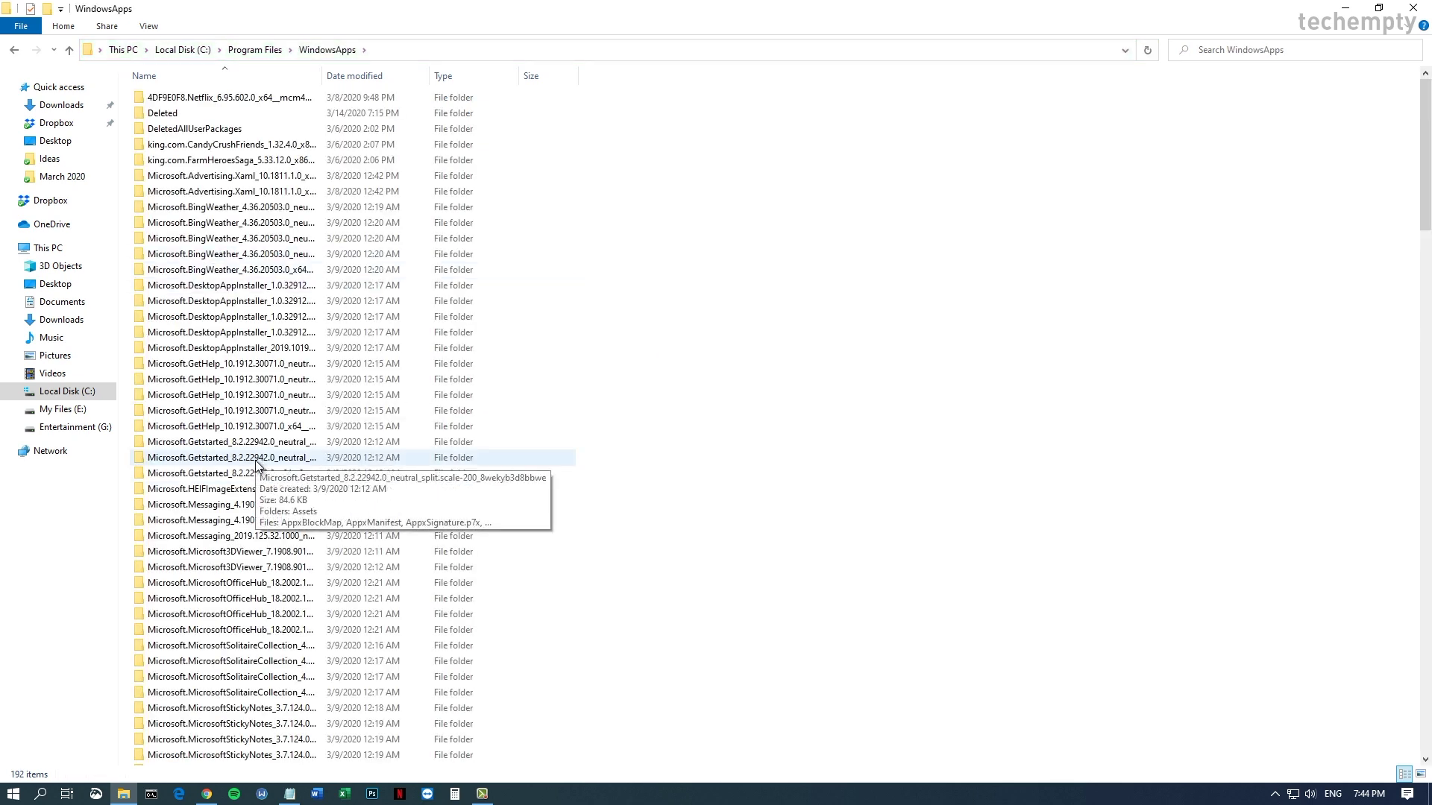
pyautogui.scroll(-8, 257, 471)
pyautogui.scroll(-6, 255, 471)
pyautogui.scroll(-5, 257, 467)
pyautogui.scroll(-5, 255, 466)
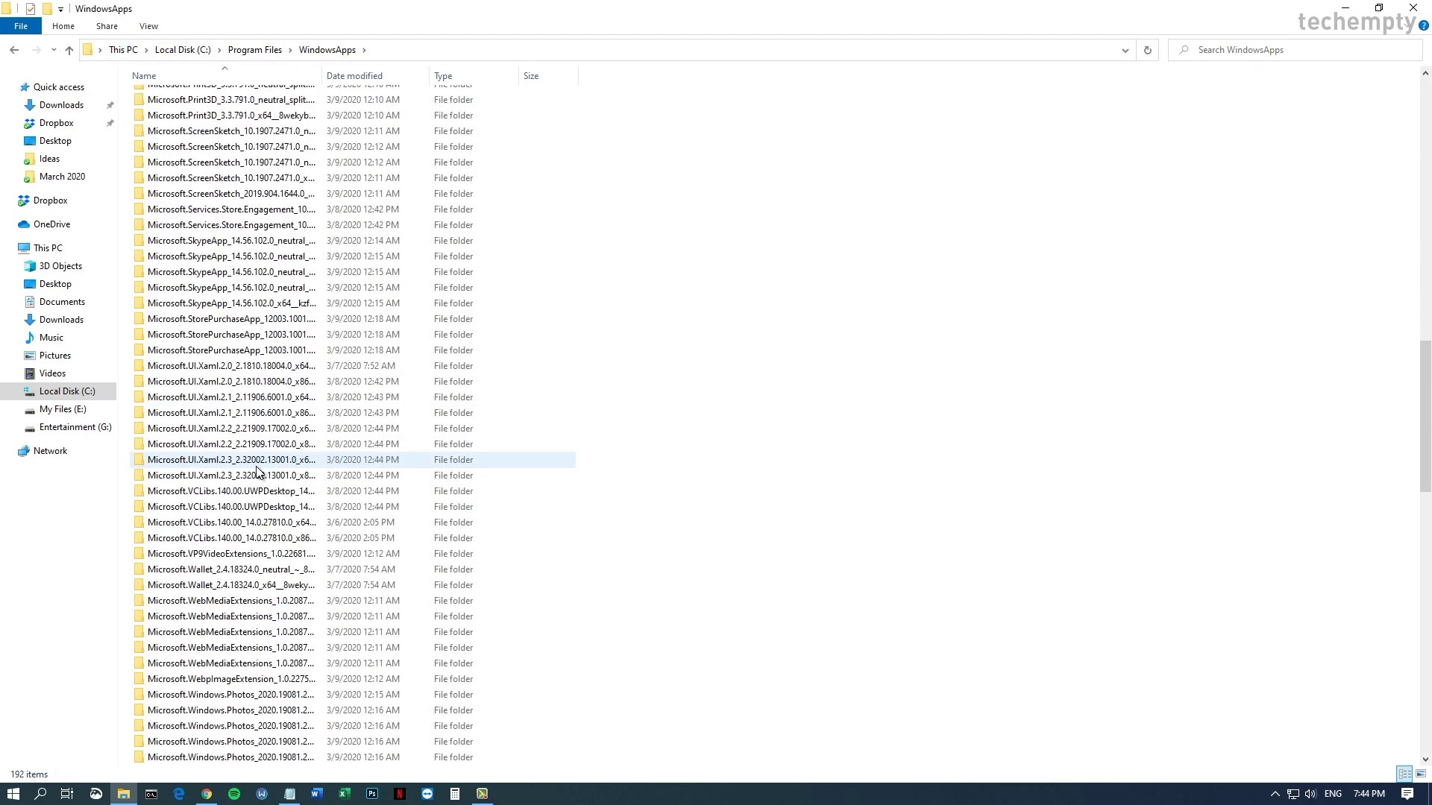